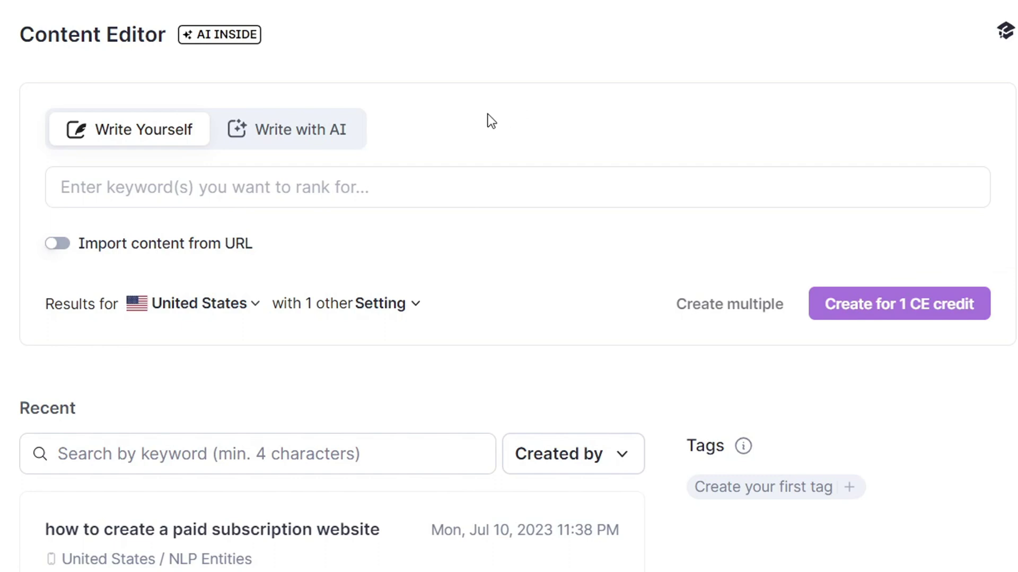
# View the Write with AI mode, return to Write Yourself, and enable importing content from a URL.
pyautogui.click(274, 127)
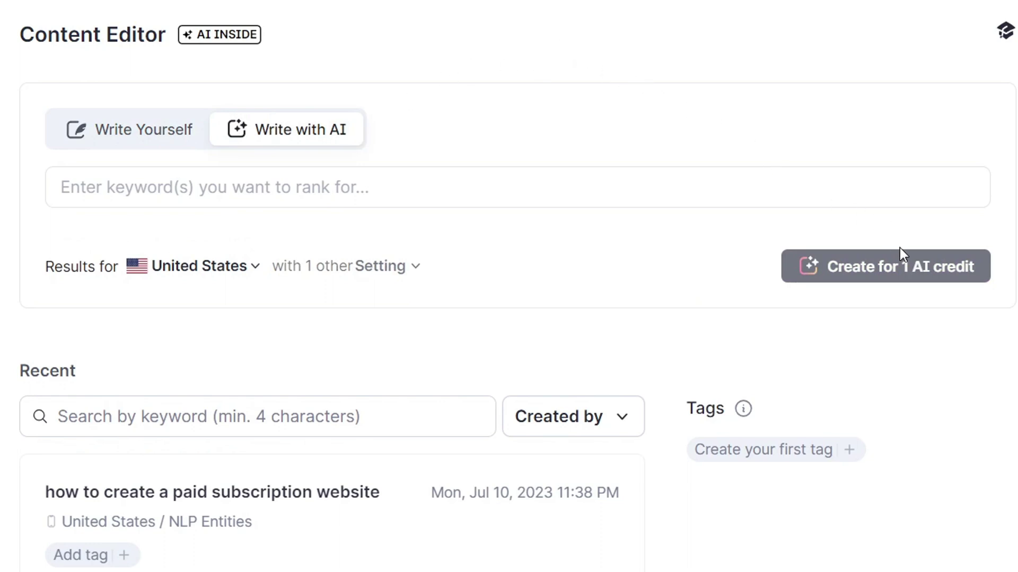
pyautogui.click(163, 127)
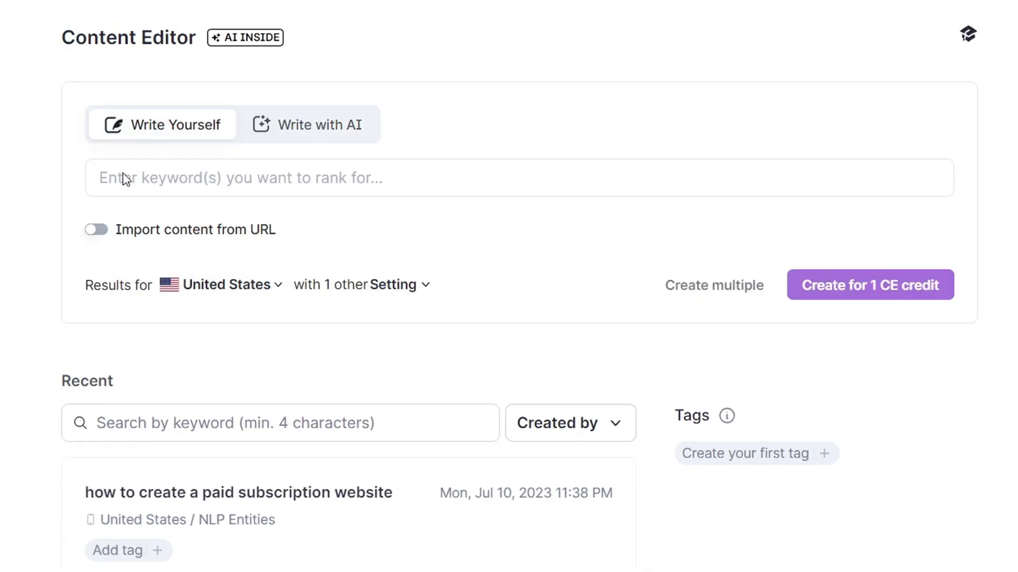
pyautogui.click(98, 231)
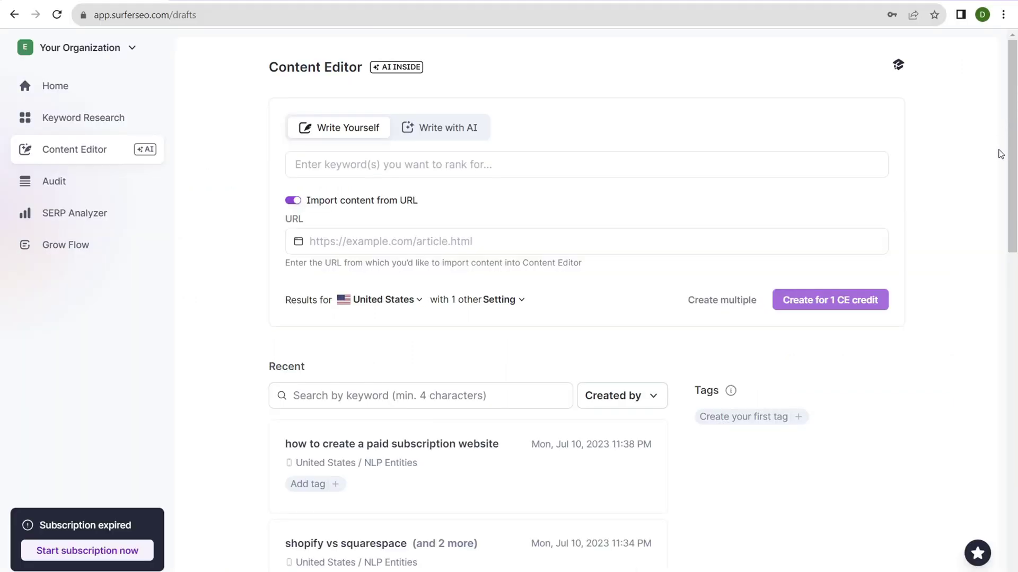
# Open the recent "best cameras for vlogging" draft in a separate browser tab.
pyautogui.moveTo(1012, 146); pyautogui.dragTo(1011, 204)
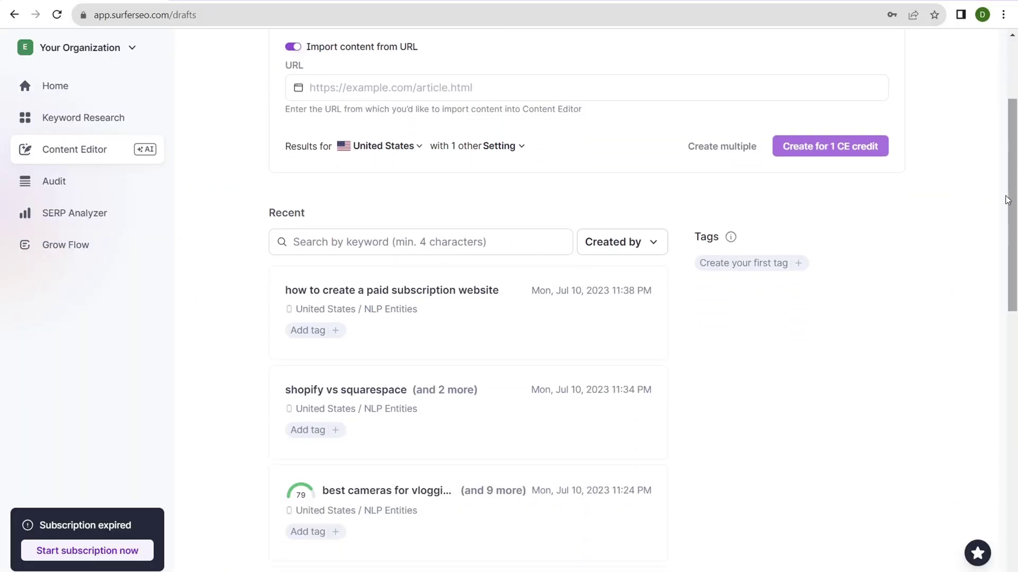
pyautogui.rightClick(427, 510)
pyautogui.click(455, 401)
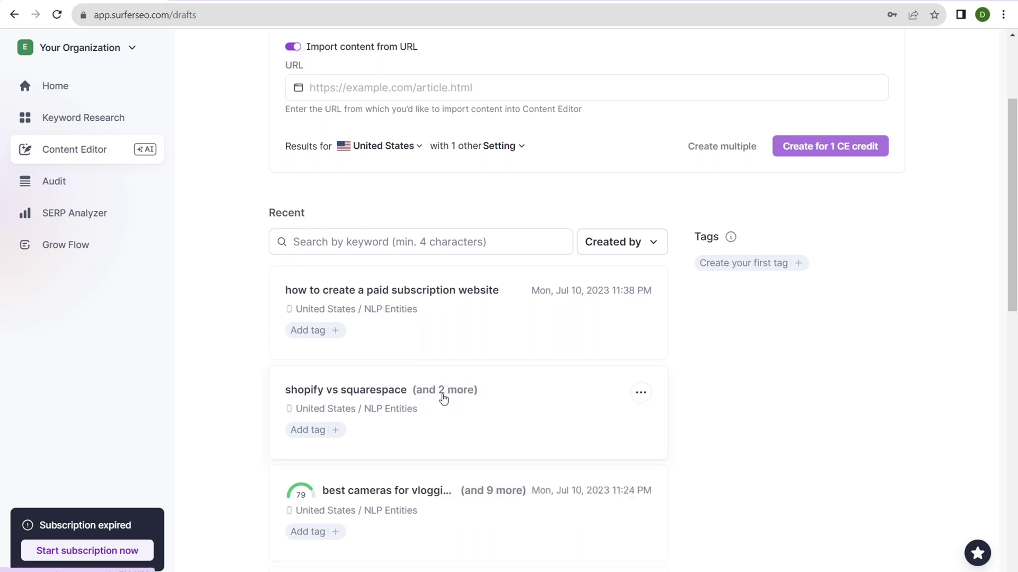
pyautogui.click(242, 1)
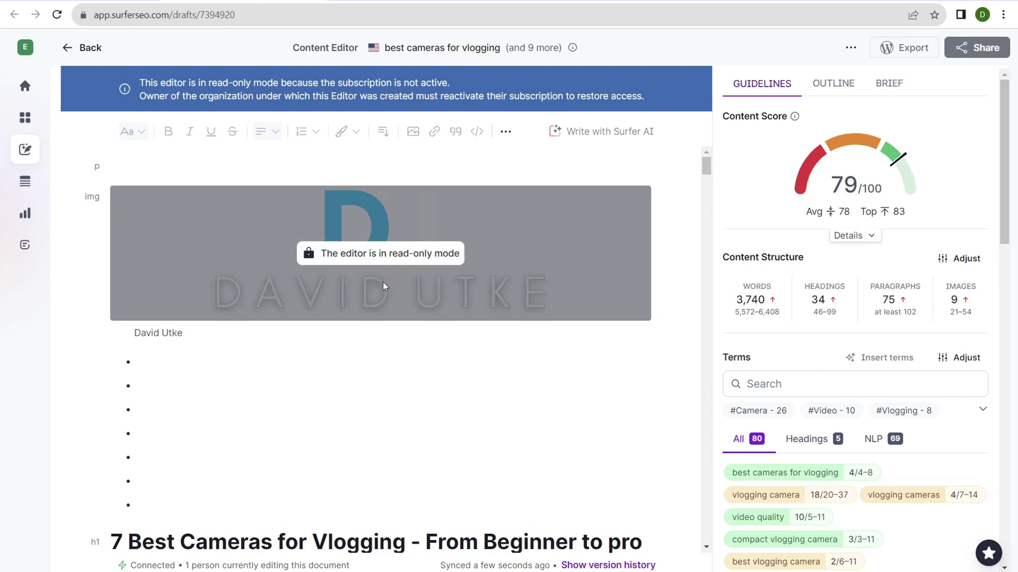
pyautogui.click(317, 1)
pyautogui.scroll(3, 392, 159)
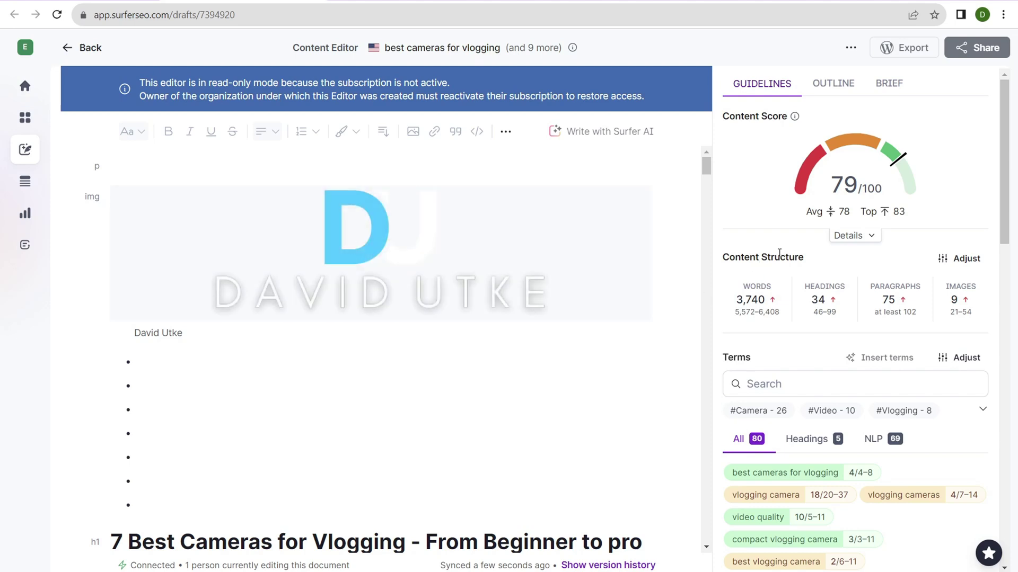
# Examine the suggested terms in the draft's guidelines and their recommended usage ranges, including "mirrorless cameras".
pyautogui.moveTo(1005, 153); pyautogui.dragTo(1006, 168)
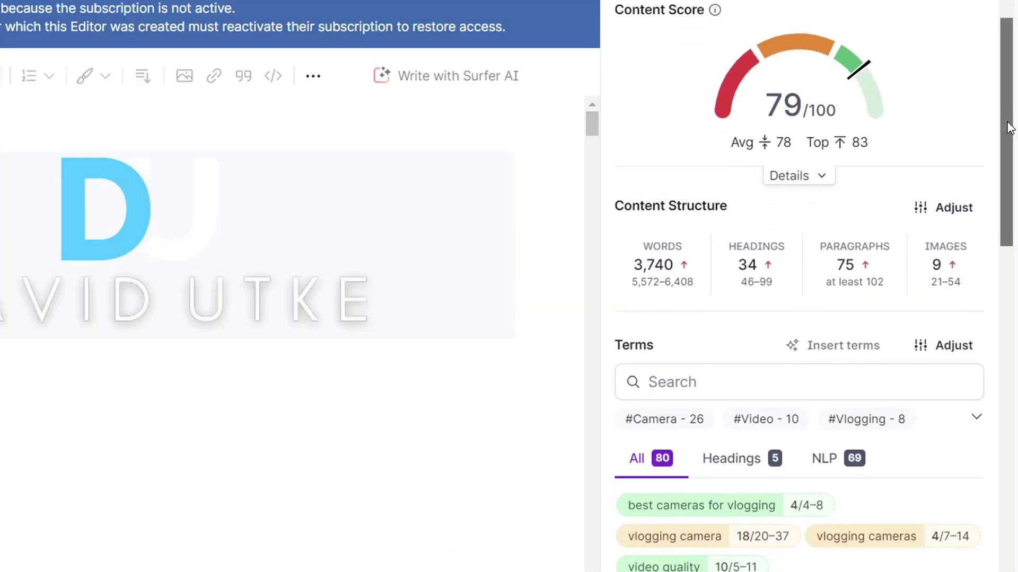
pyautogui.moveTo(1009, 128); pyautogui.dragTo(1009, 212)
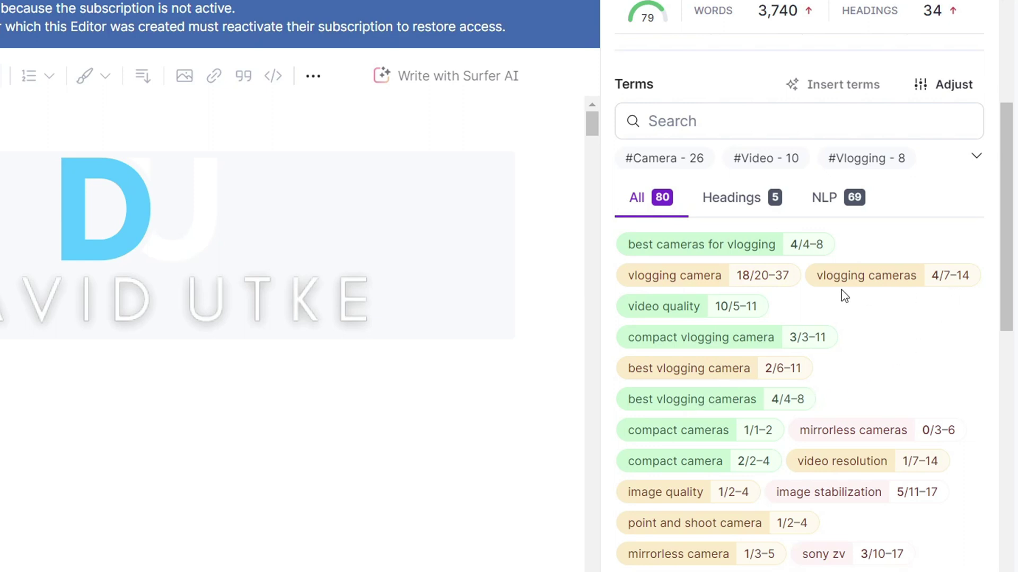
pyautogui.scroll(-1, 997, 241)
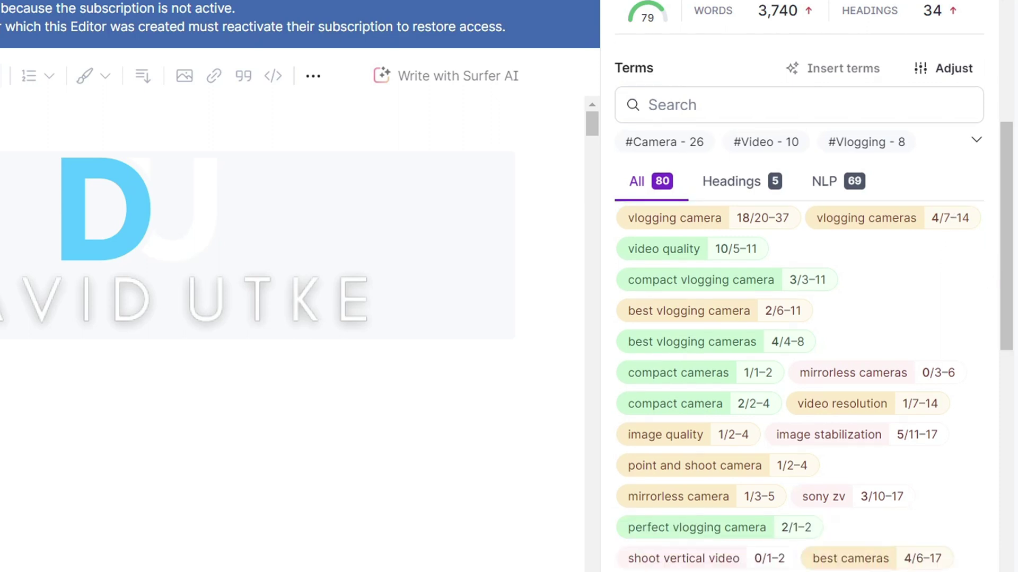
pyautogui.moveTo(684, 563)
pyautogui.moveTo(847, 378)
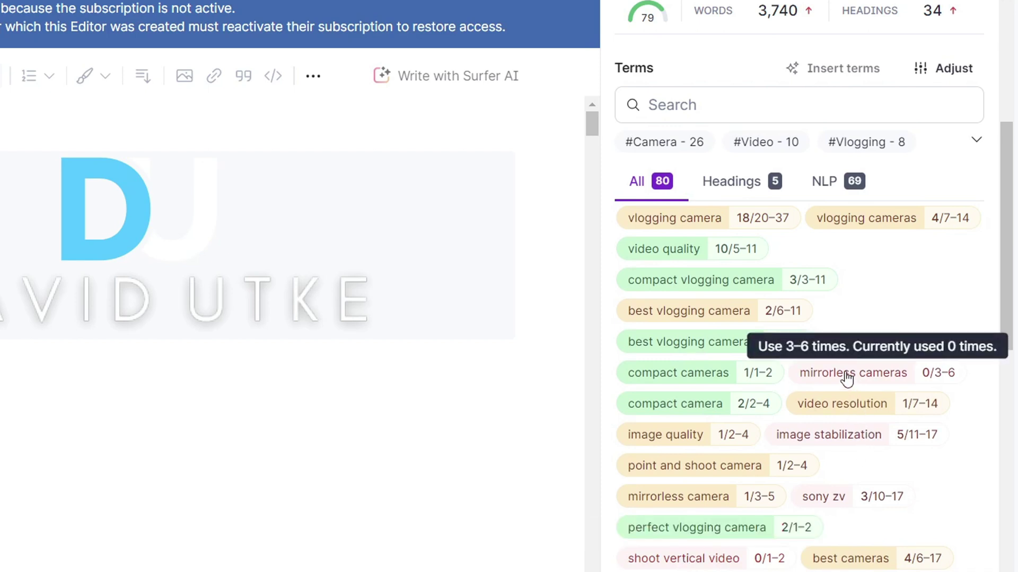
pyautogui.moveTo(815, 448)
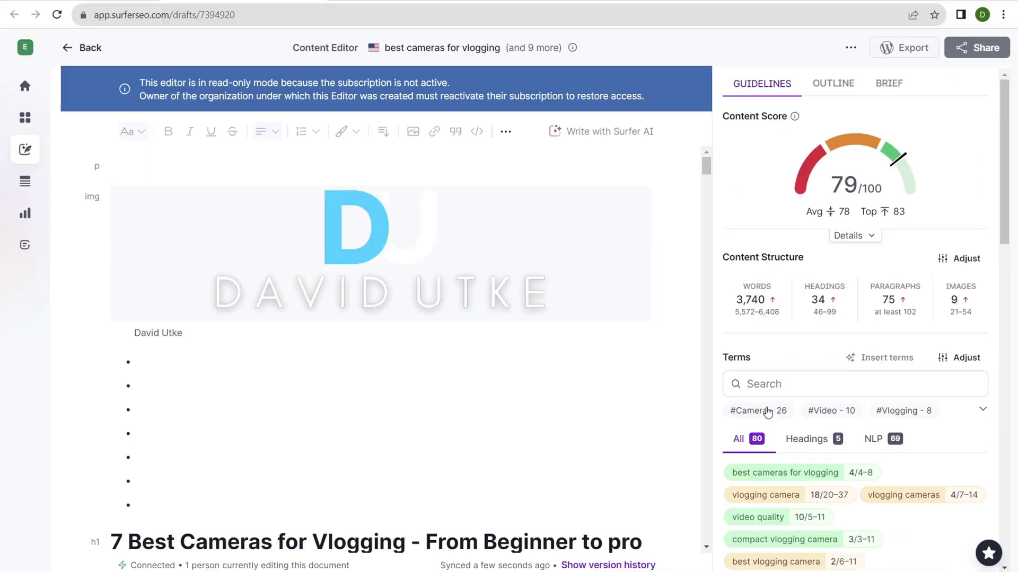
# Examine the content score against the competitors' average and top scores, and view its detailed breakdown.
pyautogui.scroll(-3, 667, 438)
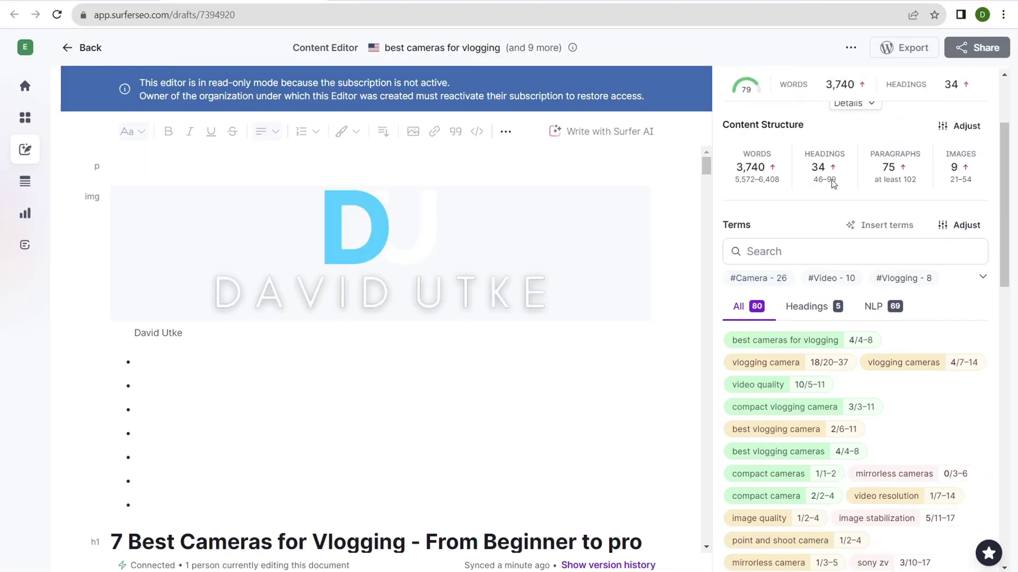
pyautogui.scroll(3, 827, 294)
pyautogui.moveTo(826, 216)
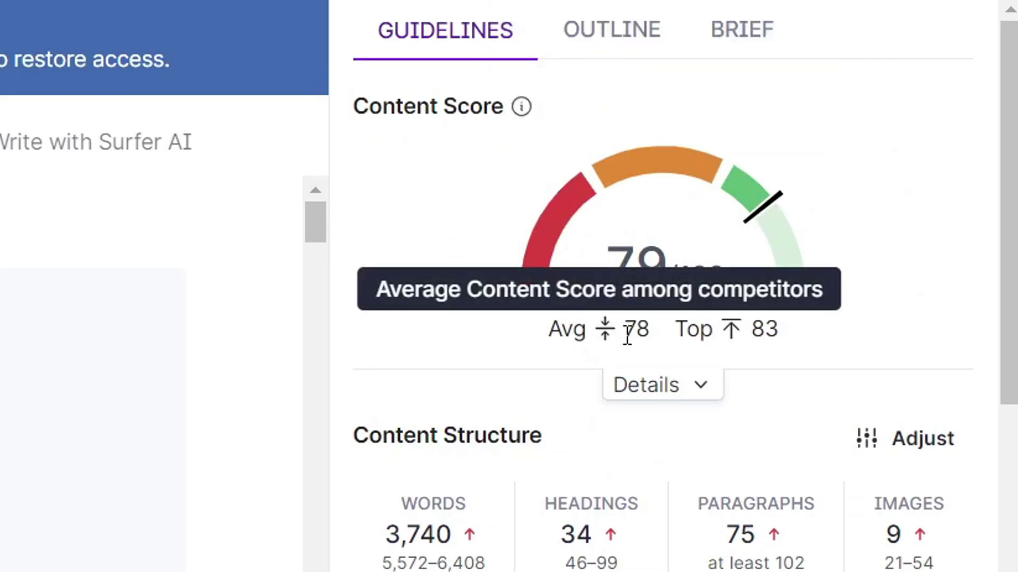
pyautogui.moveTo(767, 333)
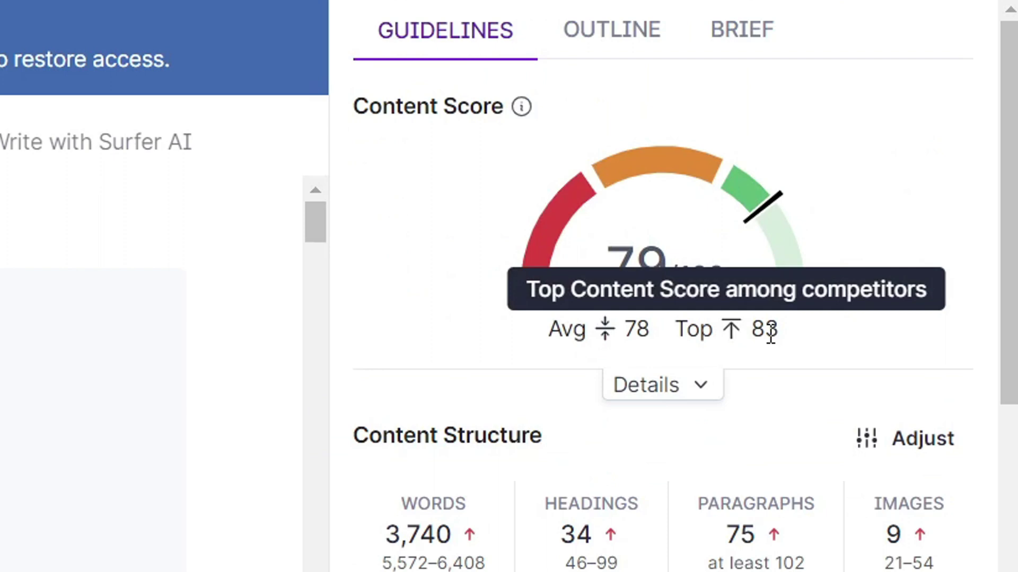
pyautogui.click(704, 390)
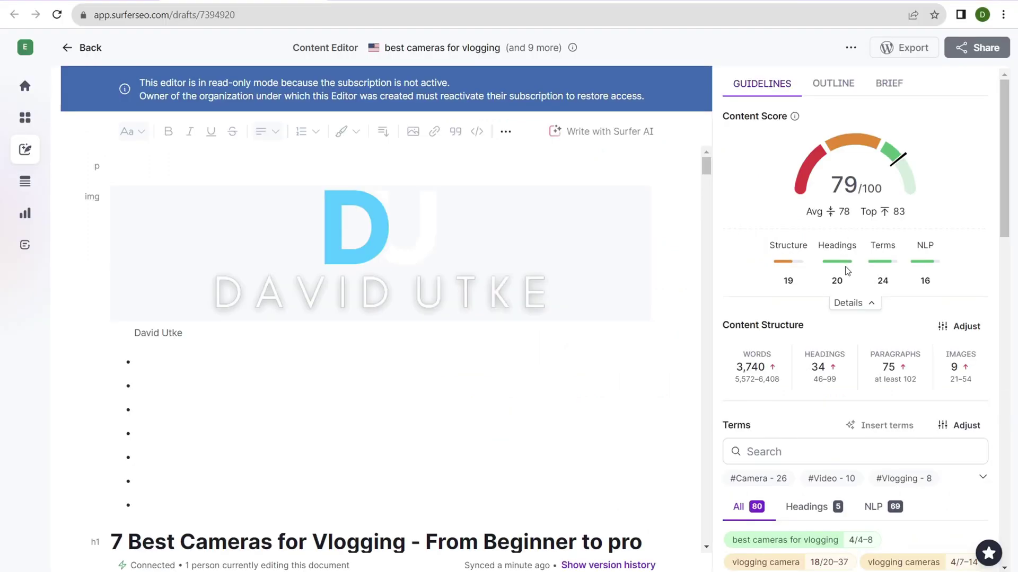
pyautogui.click(859, 303)
# Check the content structure targets and view the visibility and display options for the terms list.
pyautogui.moveTo(788, 301)
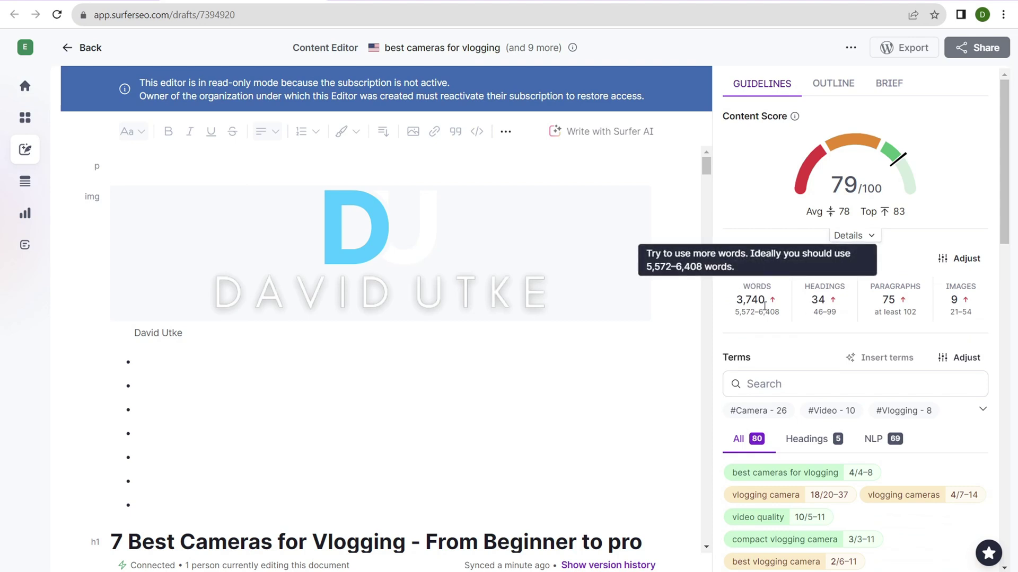
pyautogui.moveTo(978, 310)
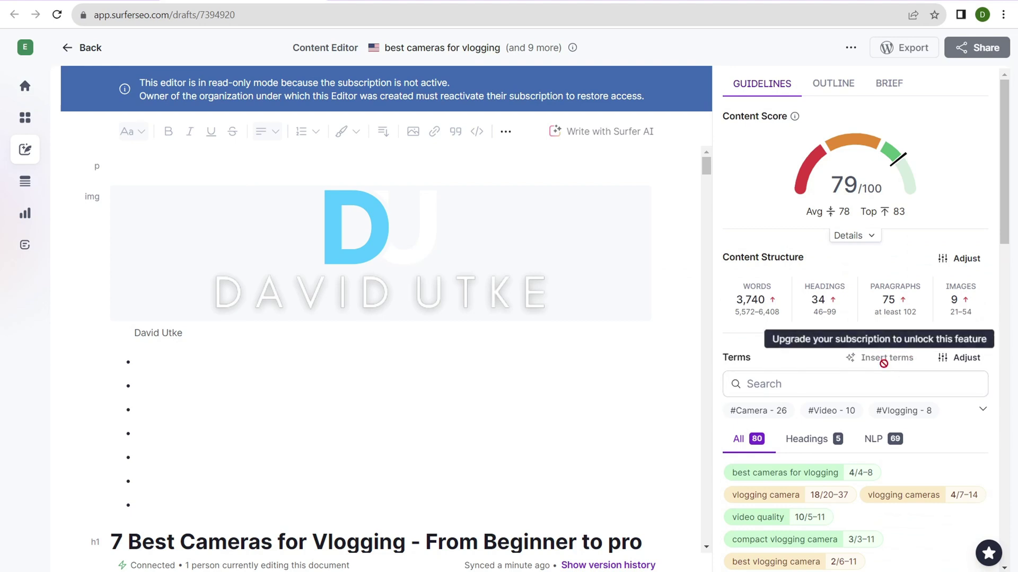
pyautogui.click(963, 361)
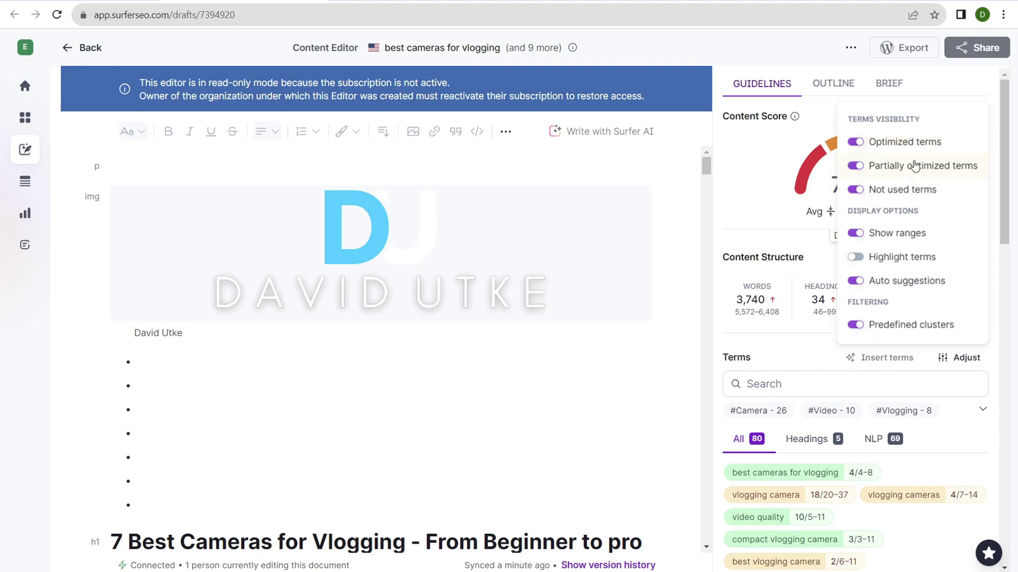
pyautogui.click(790, 350)
pyautogui.scroll(-3, 827, 448)
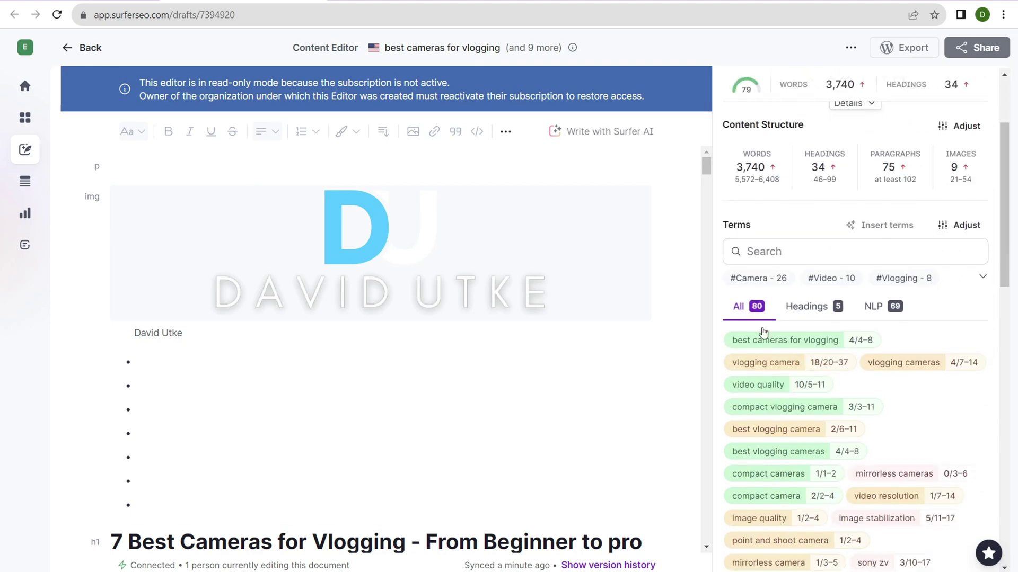
pyautogui.scroll(-2, 789, 390)
pyautogui.scroll(5, 825, 370)
# Show the draft's outline suggestions and read through the generated questions and their answers.
pyautogui.click(839, 89)
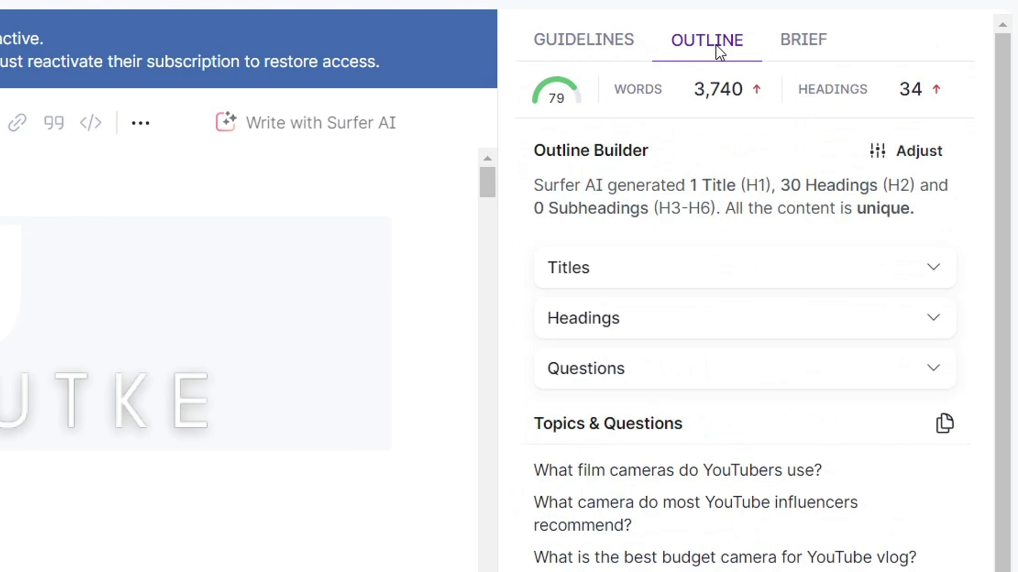
pyautogui.click(722, 373)
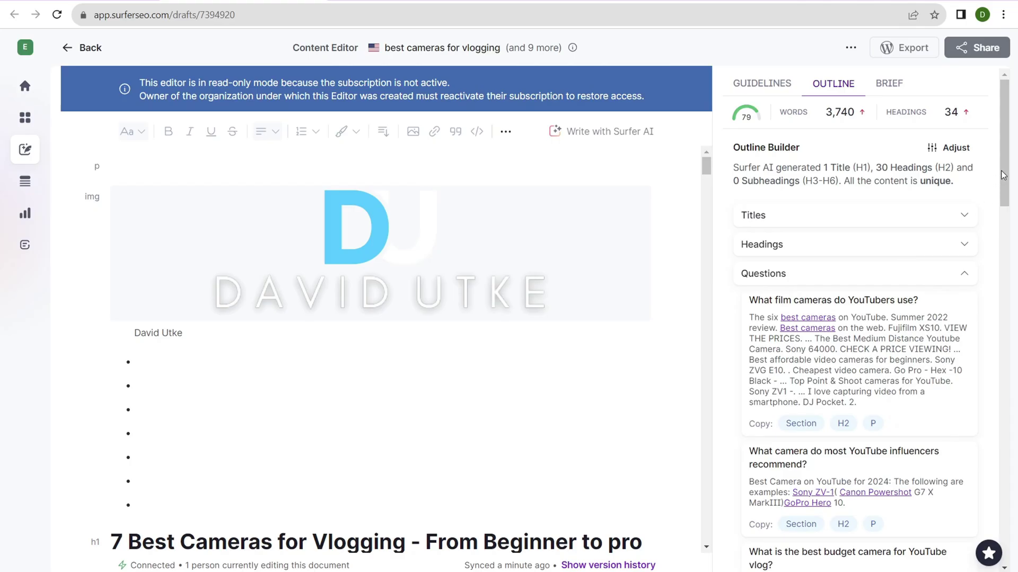
pyautogui.moveTo(1000, 197); pyautogui.dragTo(992, 342)
pyautogui.moveTo(996, 259); pyautogui.dragTo(999, 400)
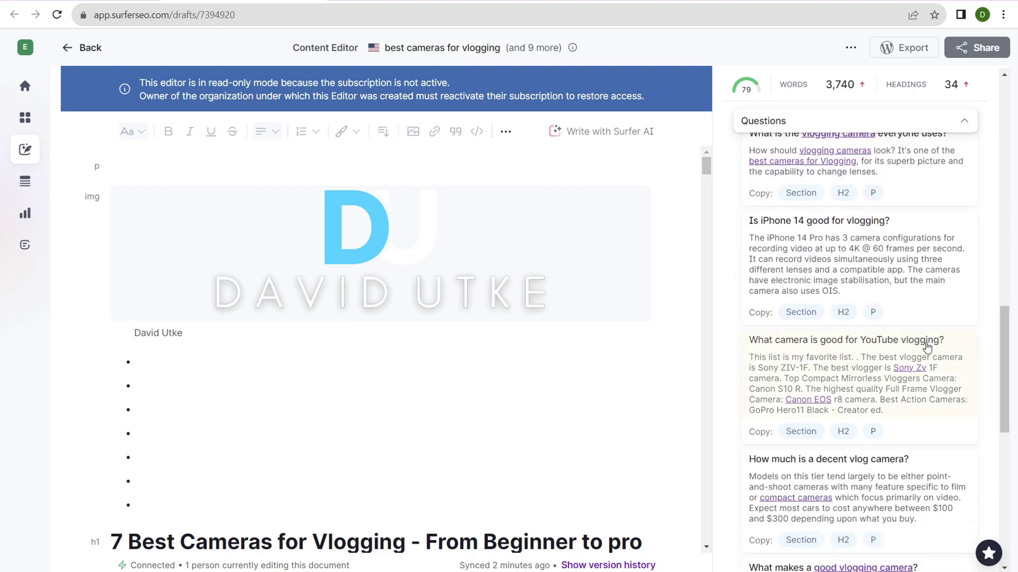
pyautogui.moveTo(1010, 359); pyautogui.dragTo(1003, 201)
pyautogui.scroll(5, 906, 190)
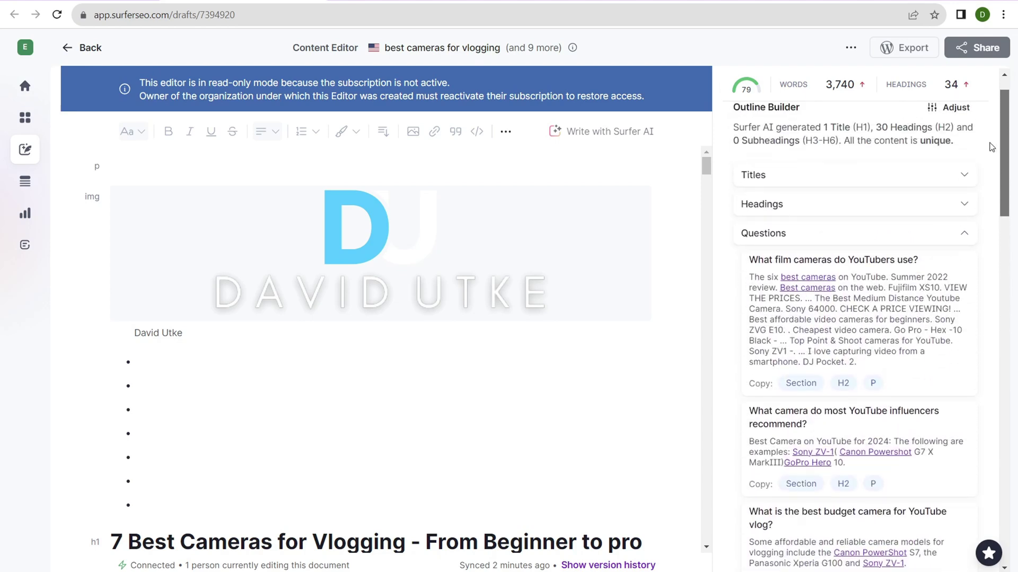
# Check the brief's notes and competitor links, return to the guidelines, and skim the article's body text.
pyautogui.click(894, 83)
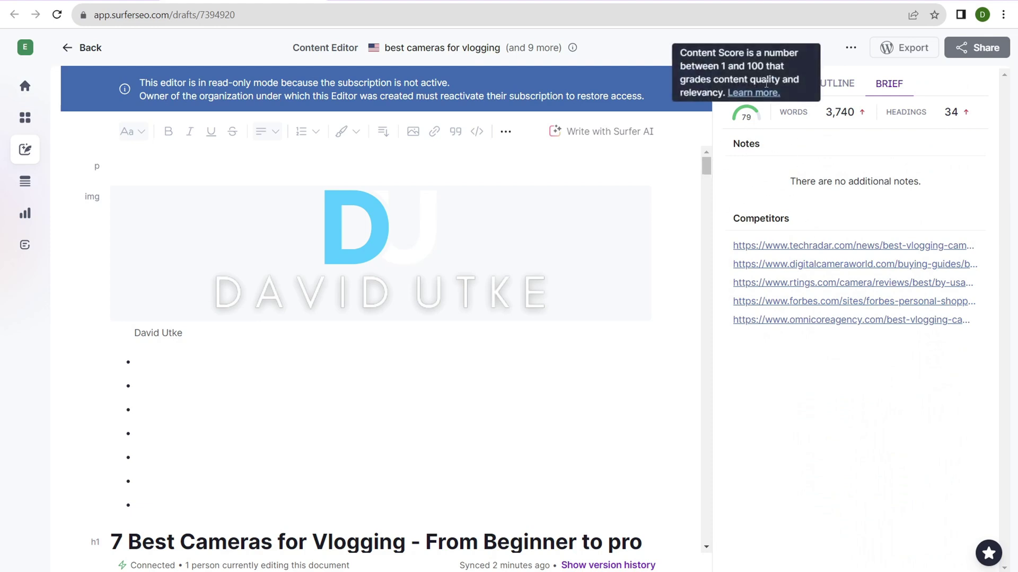
pyautogui.click(767, 83)
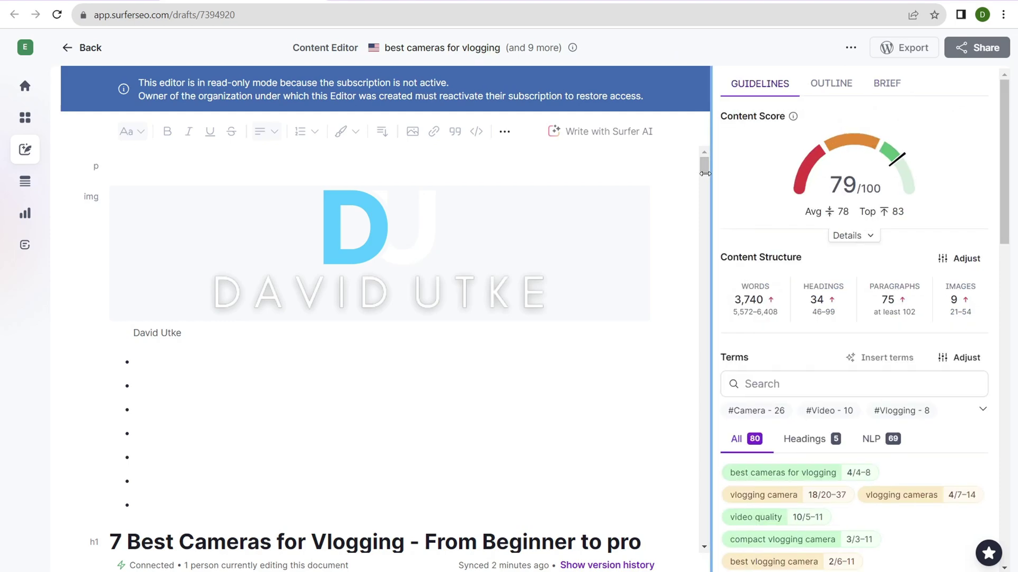
pyautogui.scroll(-8, 532, 218)
pyautogui.scroll(-6, 516, 237)
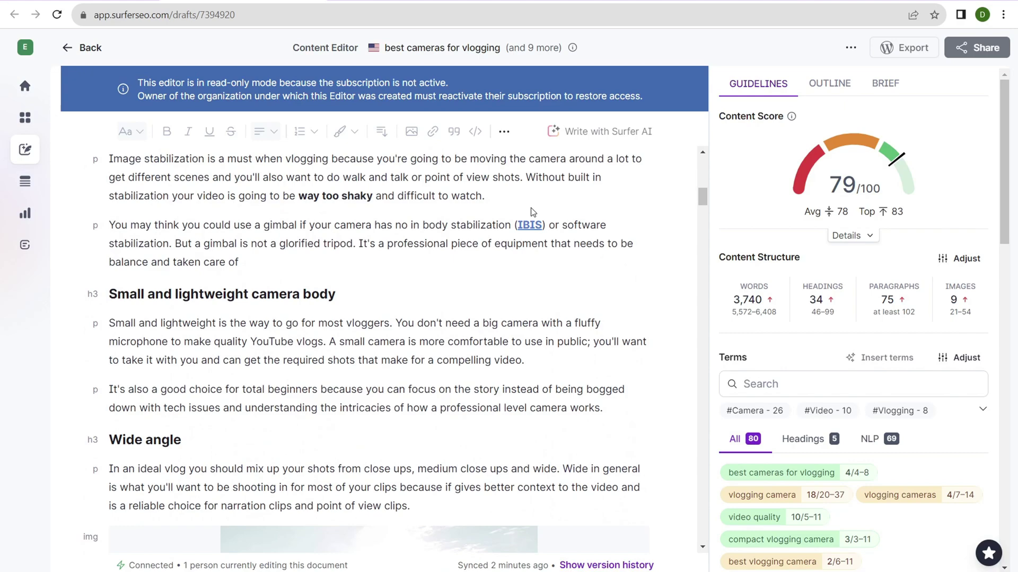
pyautogui.scroll(12, 700, 197)
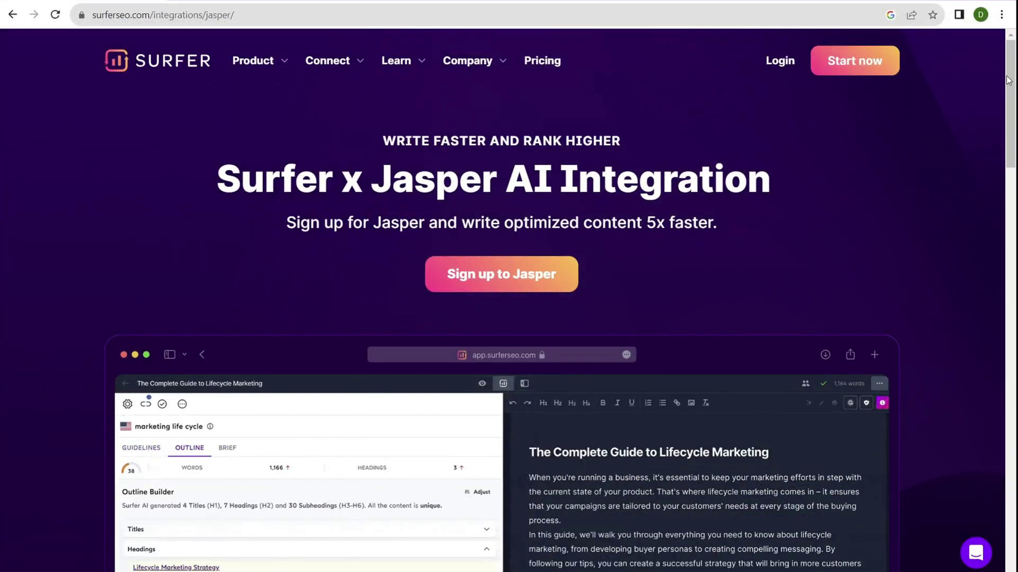
# Look through the Surfer x Jasper AI Integration page.
pyautogui.moveTo(1014, 69)
pyautogui.mouseDown()
pyautogui.moveTo(1014, 104)
pyautogui.moveTo(1015, 79)
pyautogui.mouseUp()
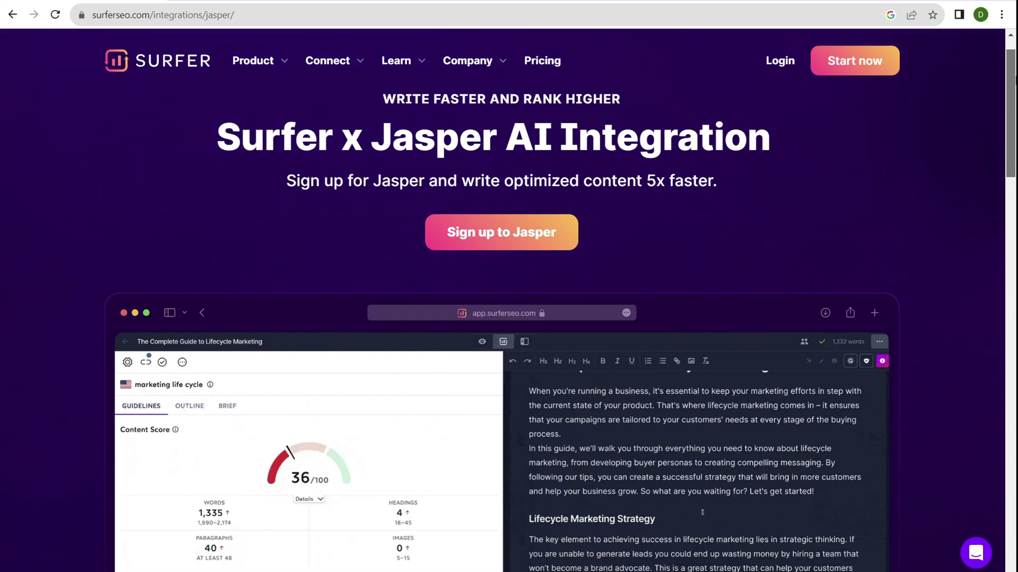
pyautogui.moveTo(1015, 80); pyautogui.dragTo(1015, 117)
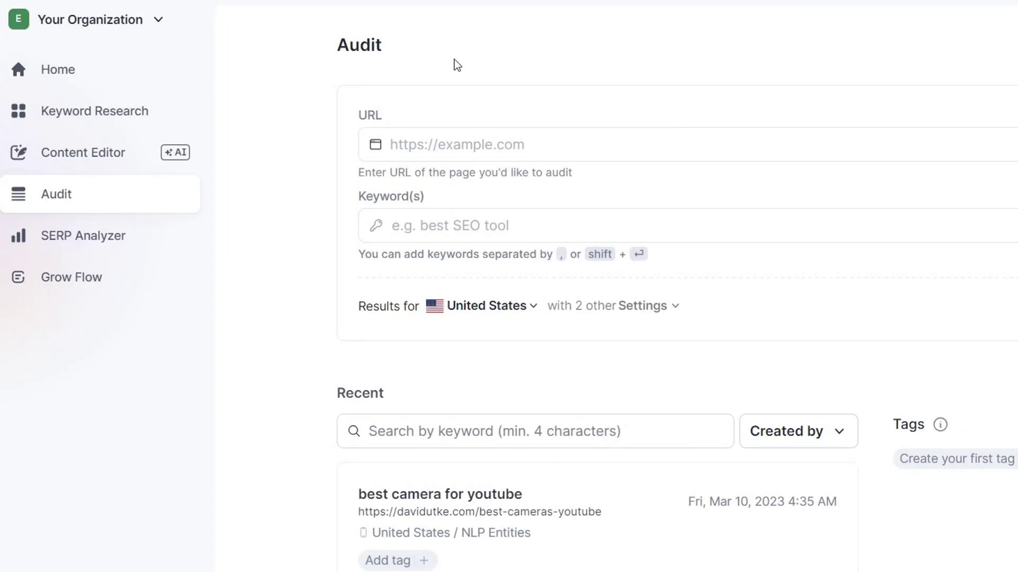
pyautogui.moveTo(448, 49); pyautogui.dragTo(336, 47)
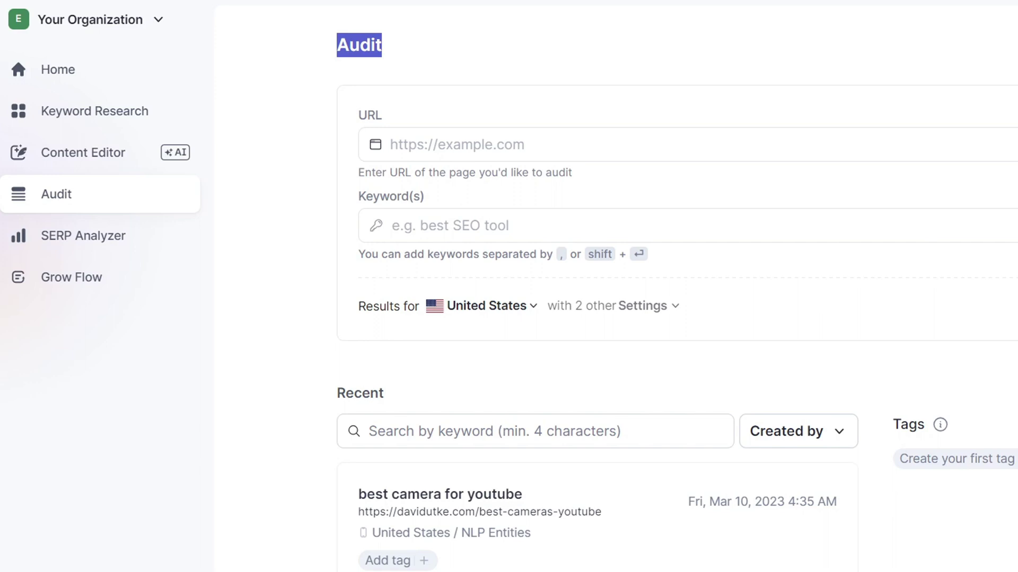
pyautogui.click(646, 50)
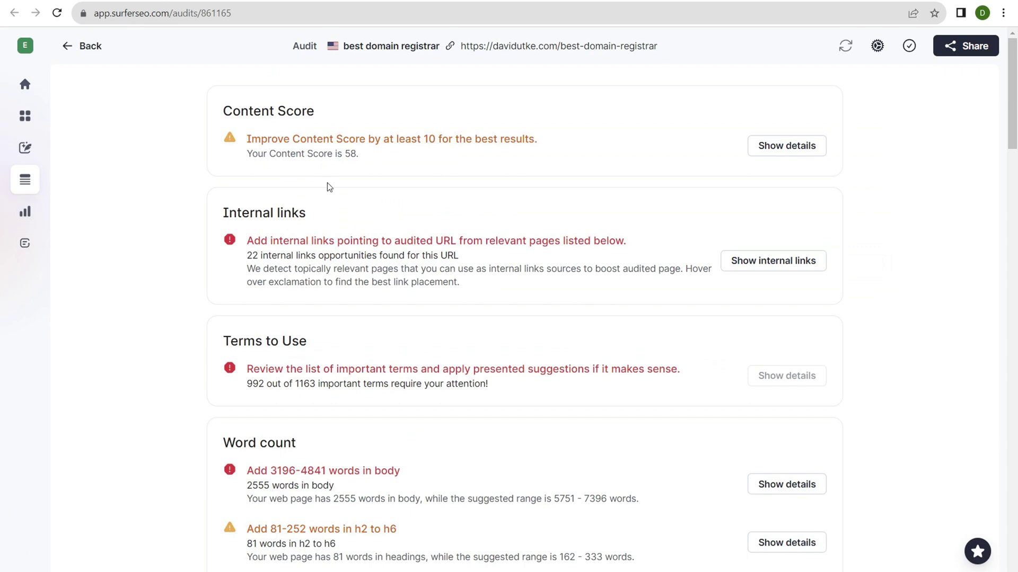
# Review the "best domain registrar" audit report from content score to missing backlinks, including the page structure section.
pyautogui.moveTo(1013, 101); pyautogui.dragTo(1015, 546)
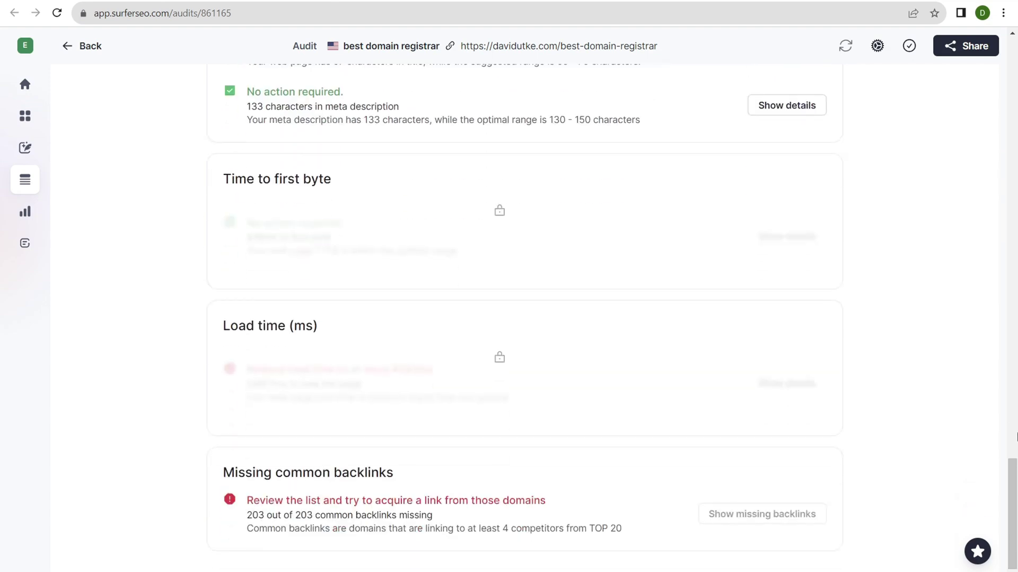
pyautogui.moveTo(1015, 508); pyautogui.dragTo(1002, 399)
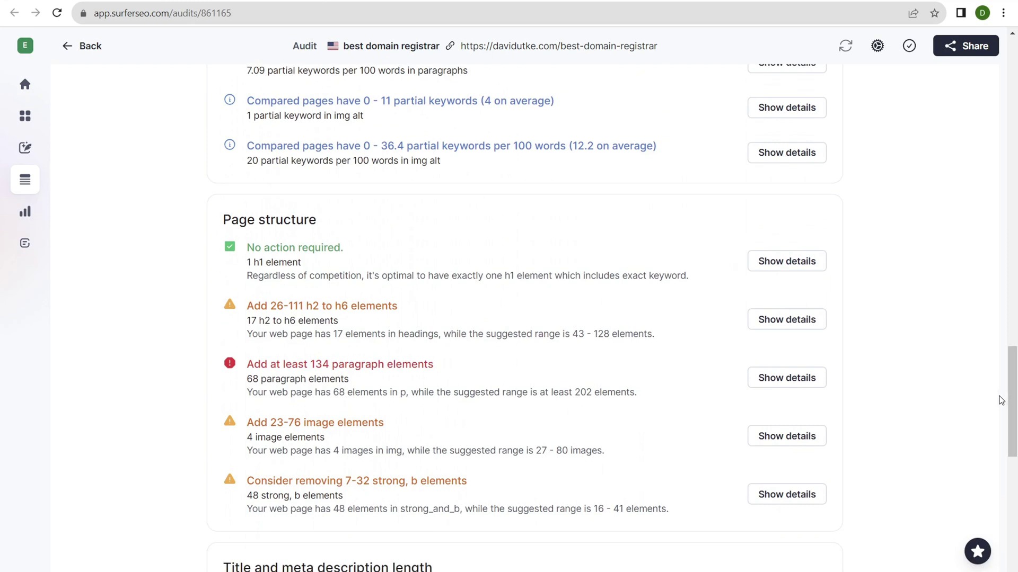
pyautogui.moveTo(1002, 399); pyautogui.dragTo(1008, 94)
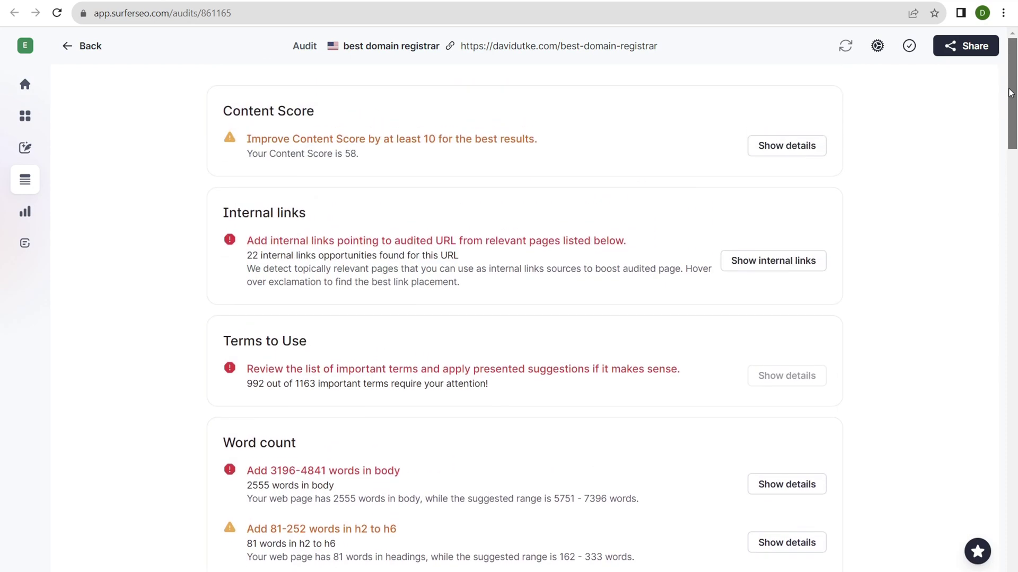
# Skim the rest of the audit report and look over the Keyword Research page's heading and new-keyword form.
pyautogui.moveTo(1011, 101); pyautogui.dragTo(1016, 429)
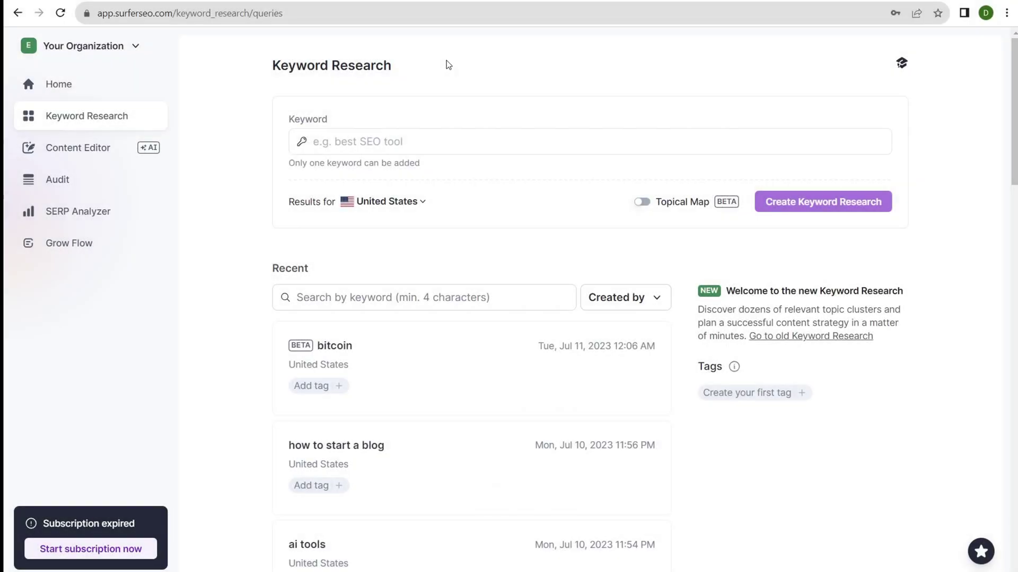
pyautogui.moveTo(448, 65); pyautogui.dragTo(272, 60)
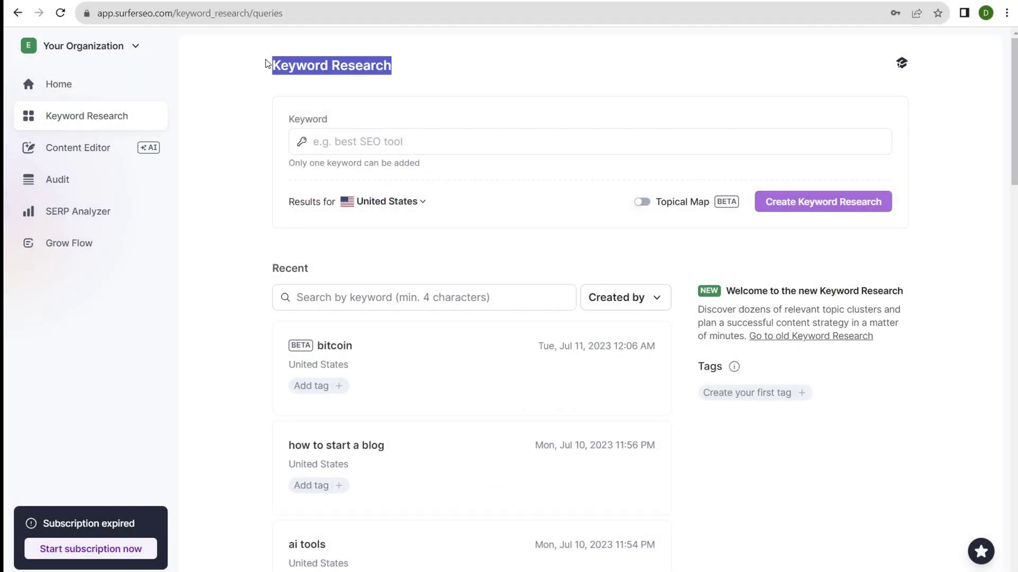
pyautogui.moveTo(269, 64); pyautogui.dragTo(360, 129)
pyautogui.moveTo(883, 211); pyautogui.dragTo(330, 195)
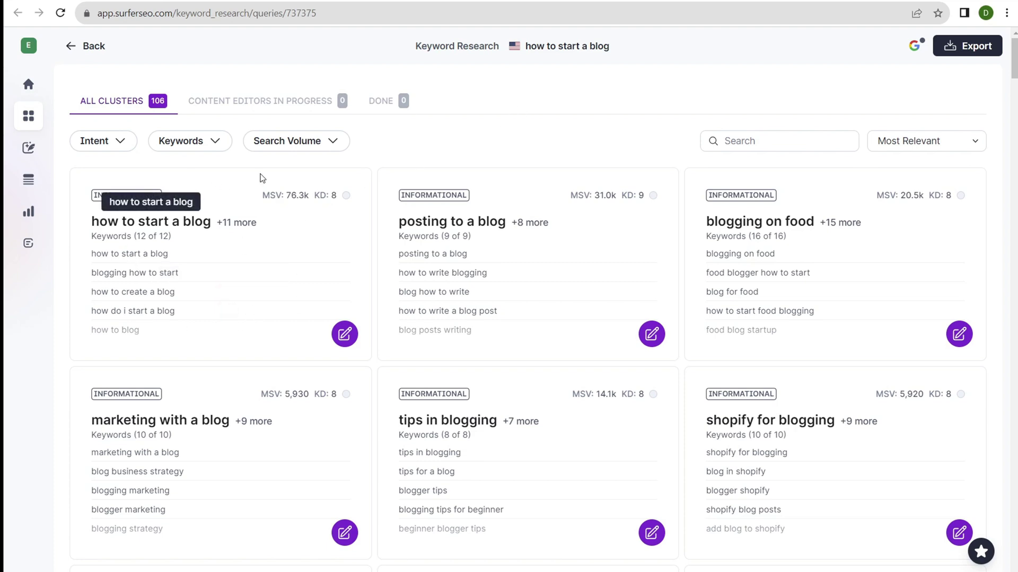
# Inspect the keyword details of the "how to start a blog" cluster in that keyword's research results.
pyautogui.moveTo(624, 50); pyautogui.dragTo(536, 46)
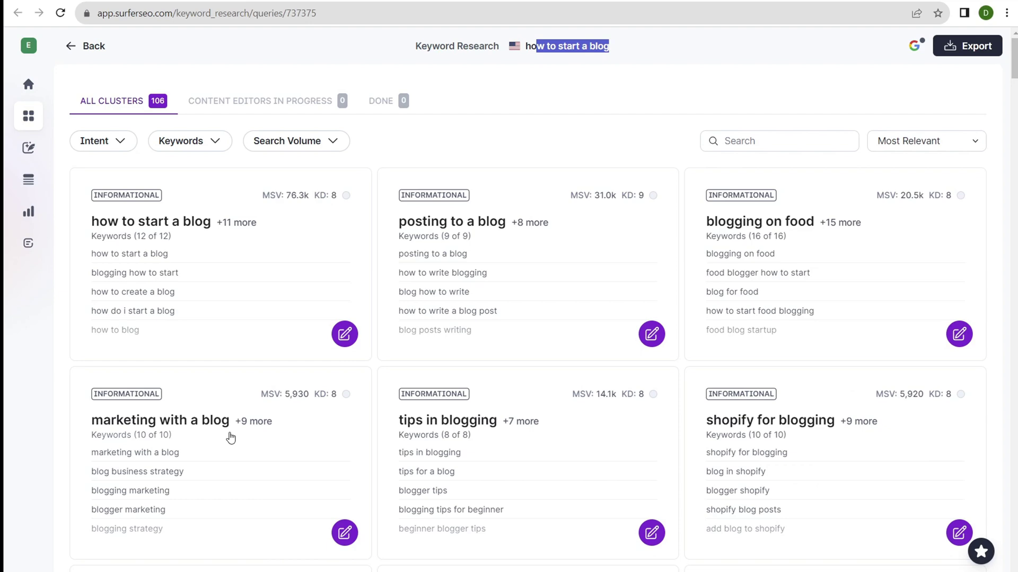
pyautogui.click(265, 257)
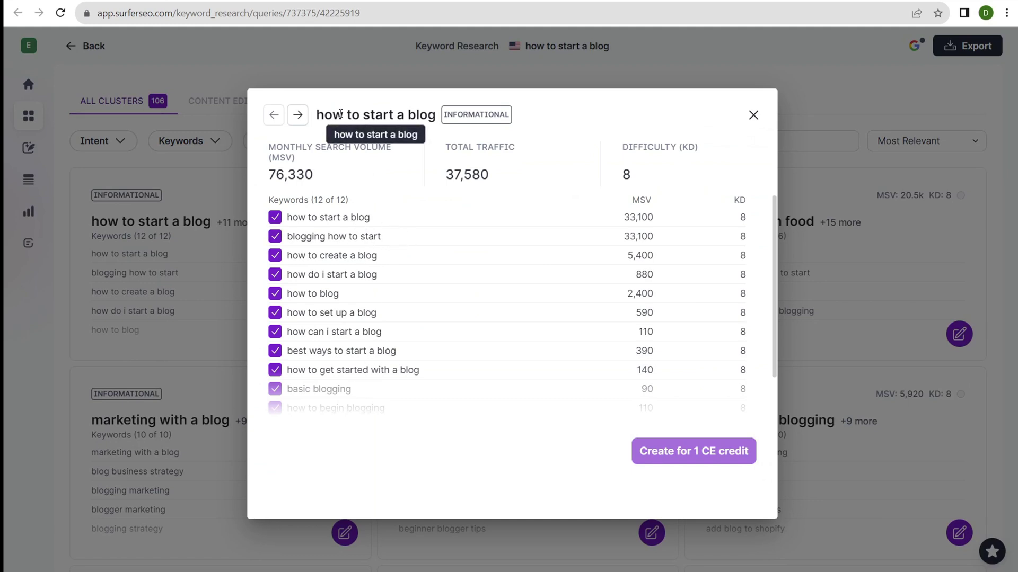
pyautogui.click(752, 116)
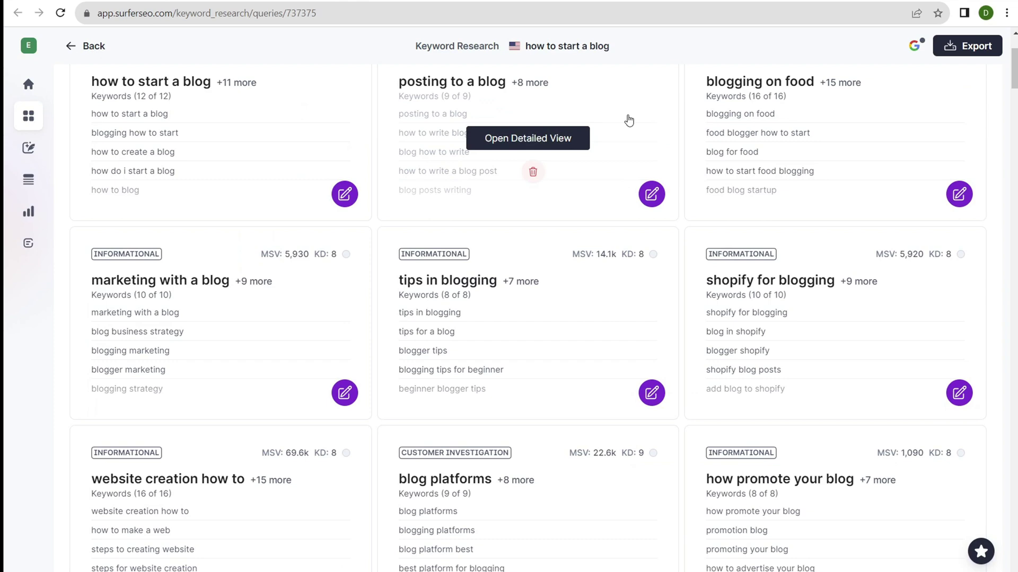
pyautogui.scroll(3, 655, 149)
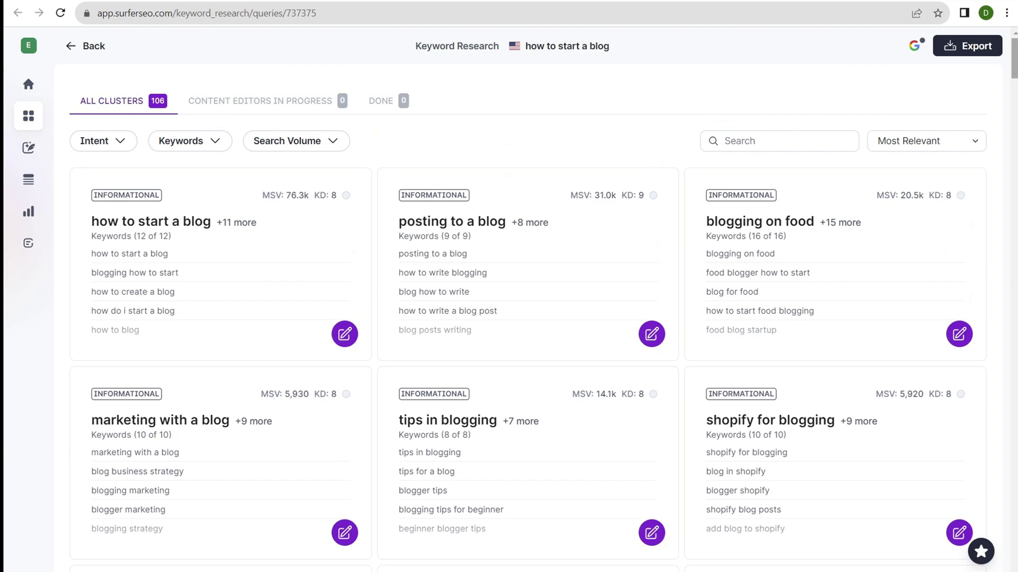
# Browse the remaining keyword clusters and inspect the details of the "blogging with wordpress" cluster.
pyautogui.scroll(-10, 816, 106)
pyautogui.scroll(-4, 530, 318)
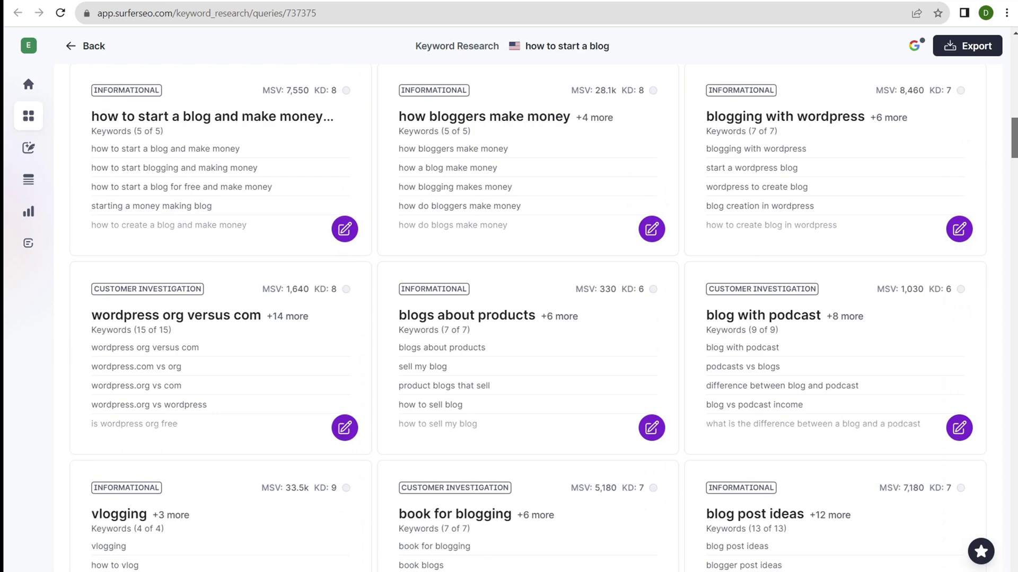
pyautogui.scroll(3, 530, 318)
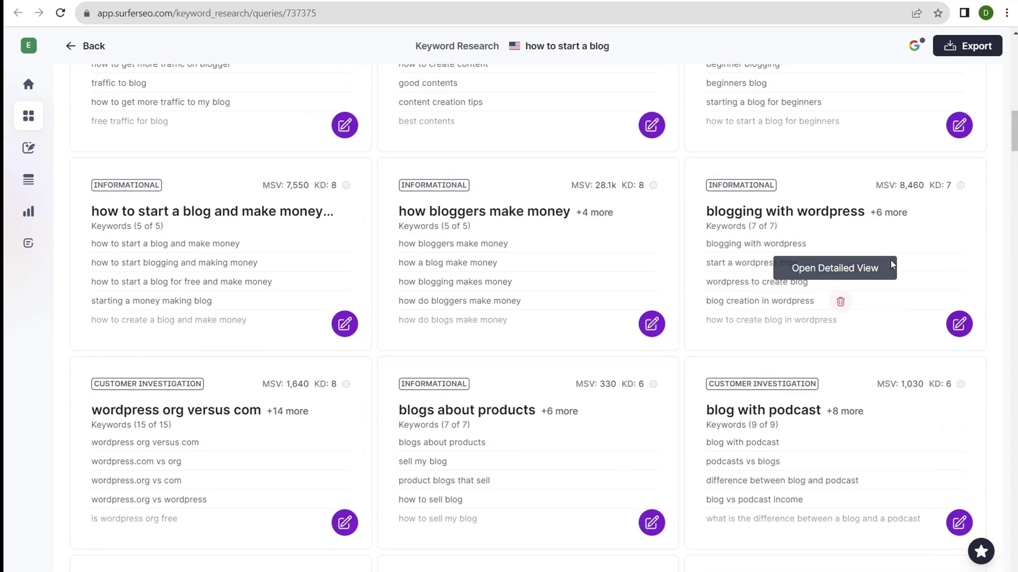
pyautogui.click(959, 325)
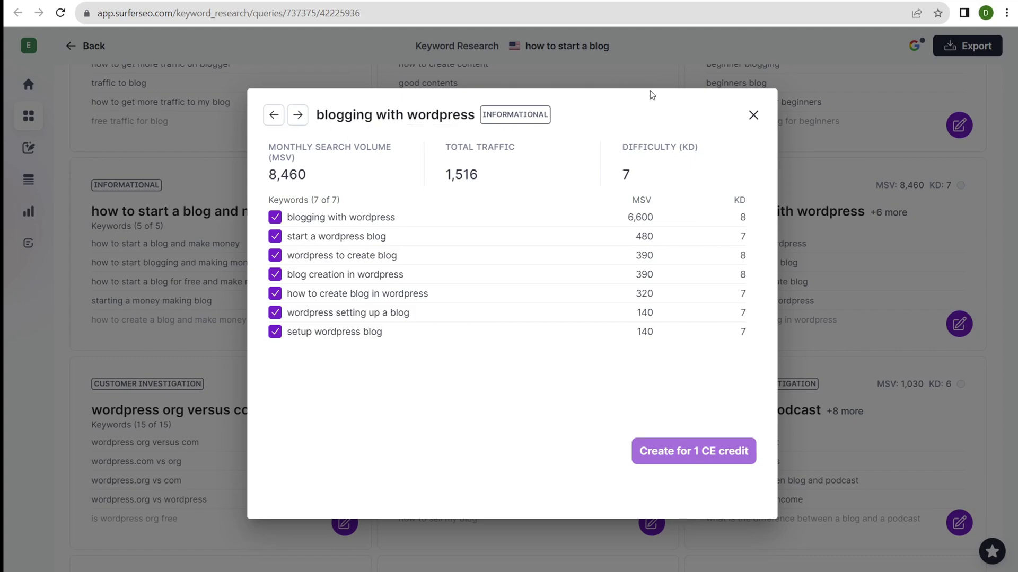
pyautogui.click(754, 115)
pyautogui.moveTo(1013, 136); pyautogui.dragTo(1012, 67)
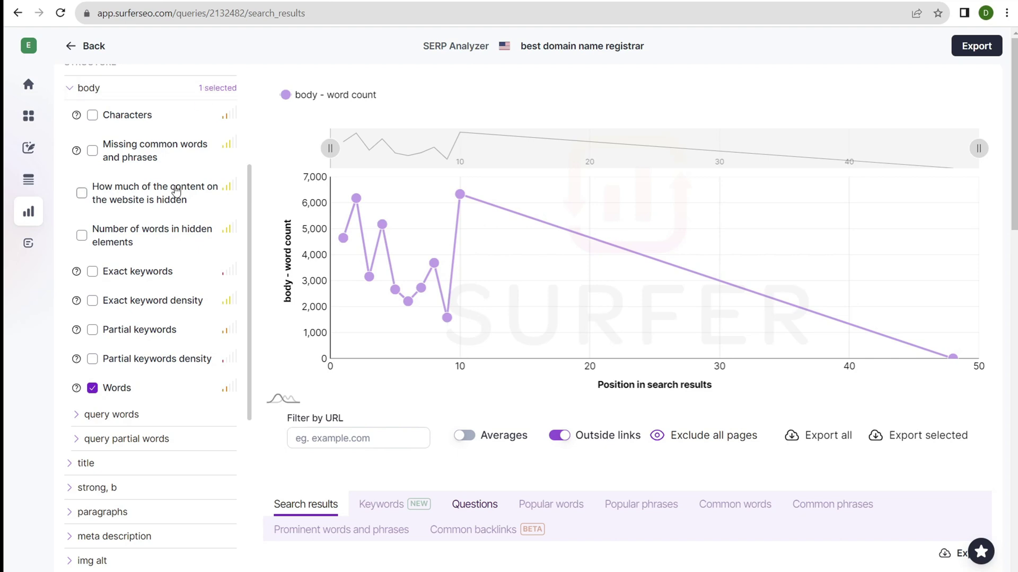
# Add the body's exact keywords metric to the SERP Analyzer chart for "best domain name registrar".
pyautogui.scroll(4, 174, 231)
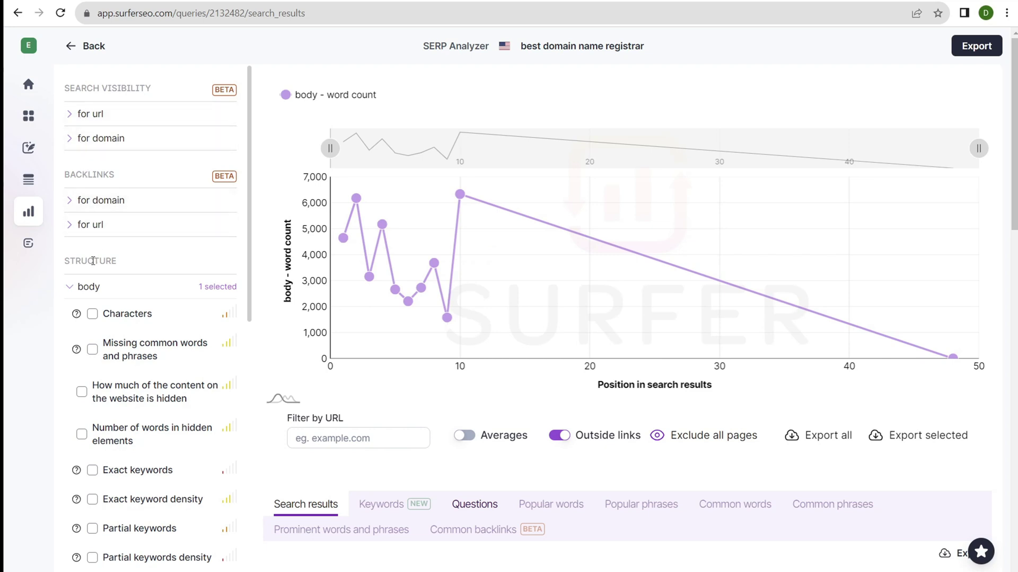
pyautogui.scroll(-3, 93, 260)
pyautogui.click(93, 338)
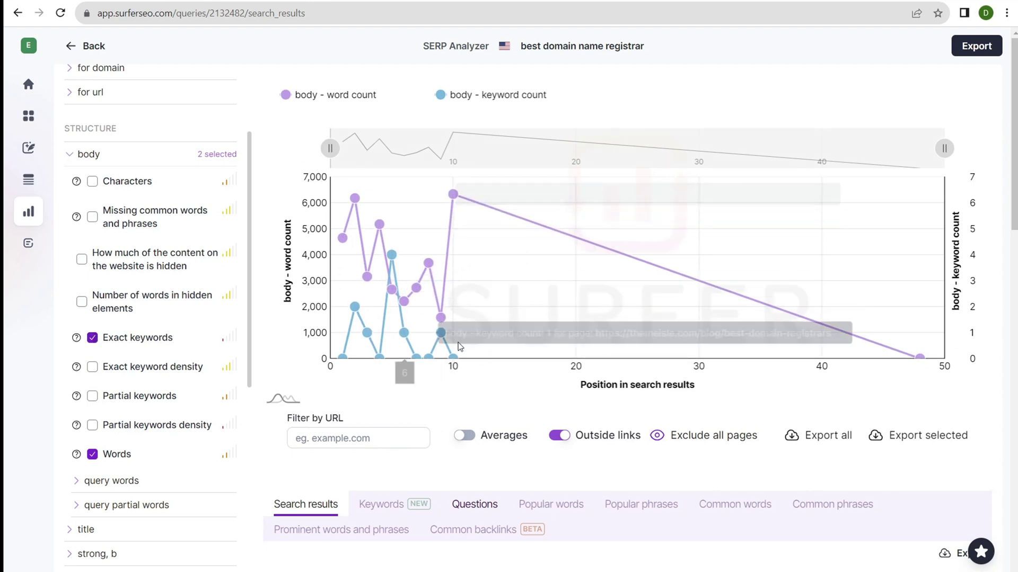
# Select the position 10 data point on the chart and view its search result details.
pyautogui.scroll(-3, 484, 96)
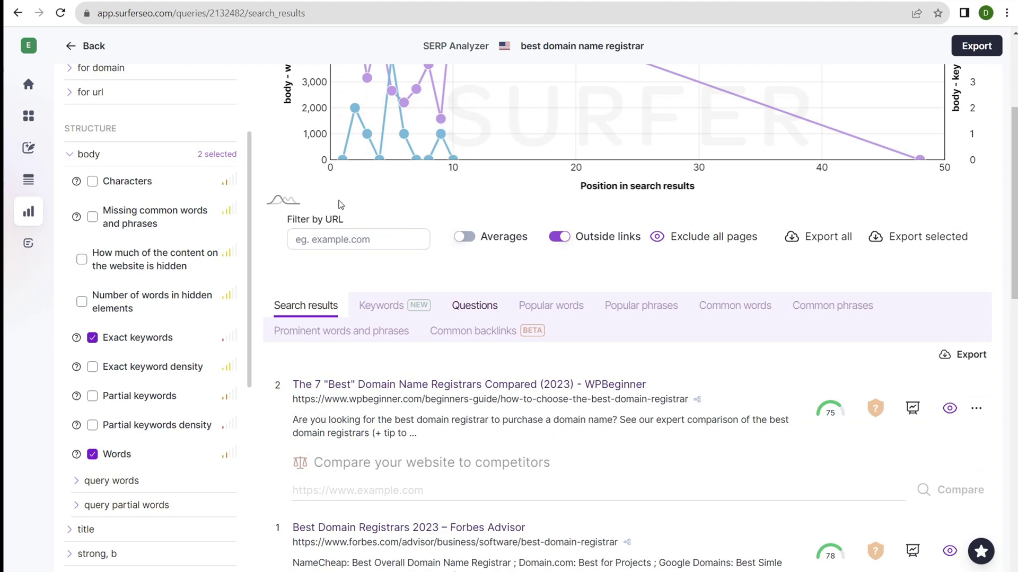
pyautogui.scroll(3, 355, 216)
pyautogui.click(449, 360)
pyautogui.scroll(-3, 448, 340)
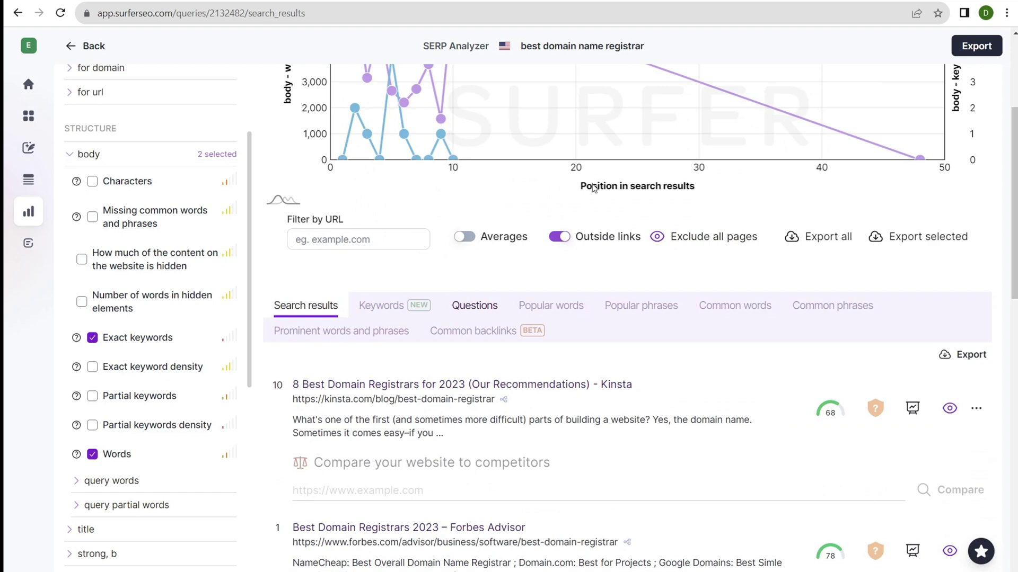
# Review the ranked competitor pages and their content scores alongside the word and keyword count chart.
pyautogui.scroll(-2, 336, 182)
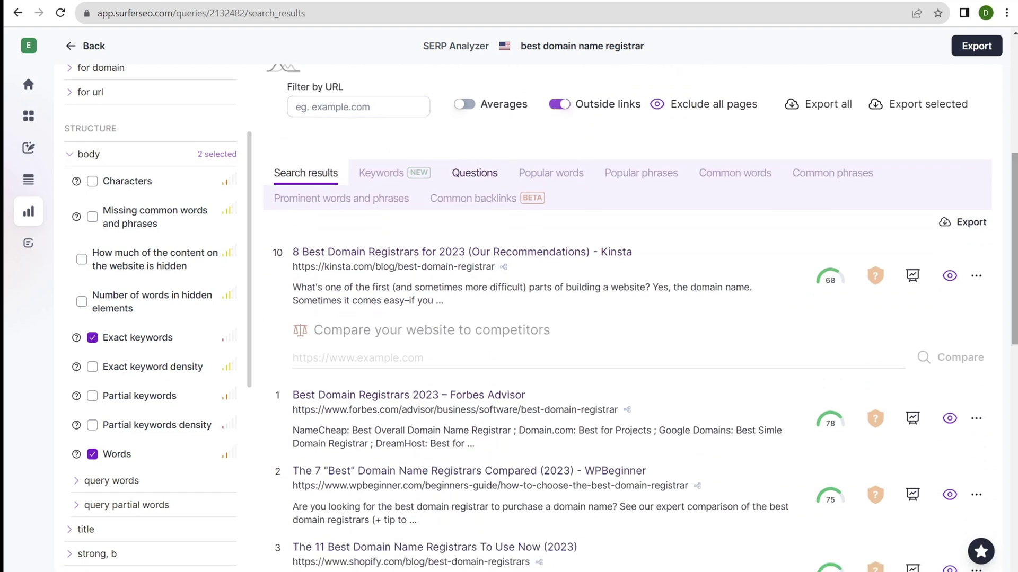
pyautogui.scroll(-10, 877, 195)
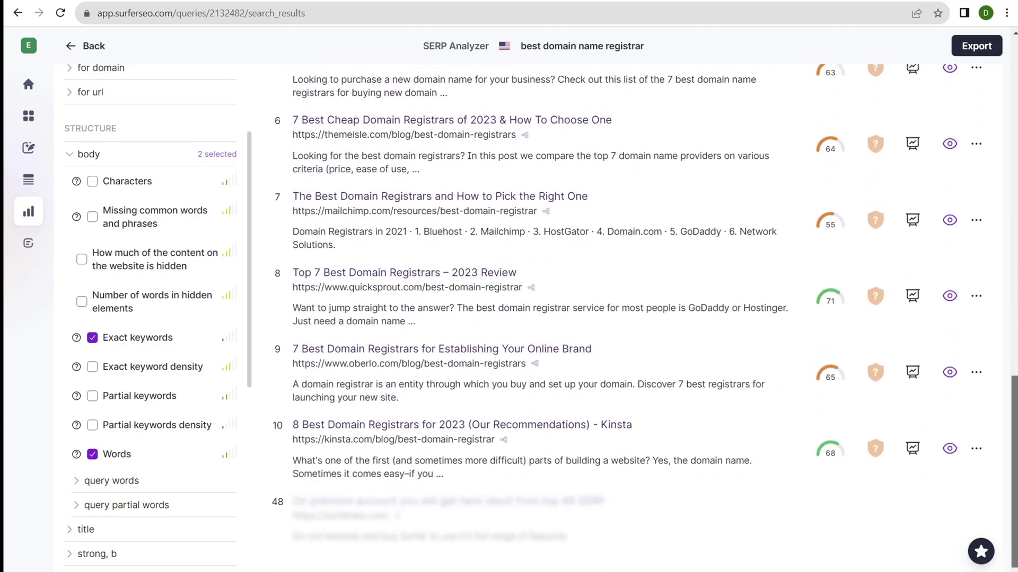
pyautogui.scroll(8, 877, 195)
pyautogui.scroll(3, 795, 154)
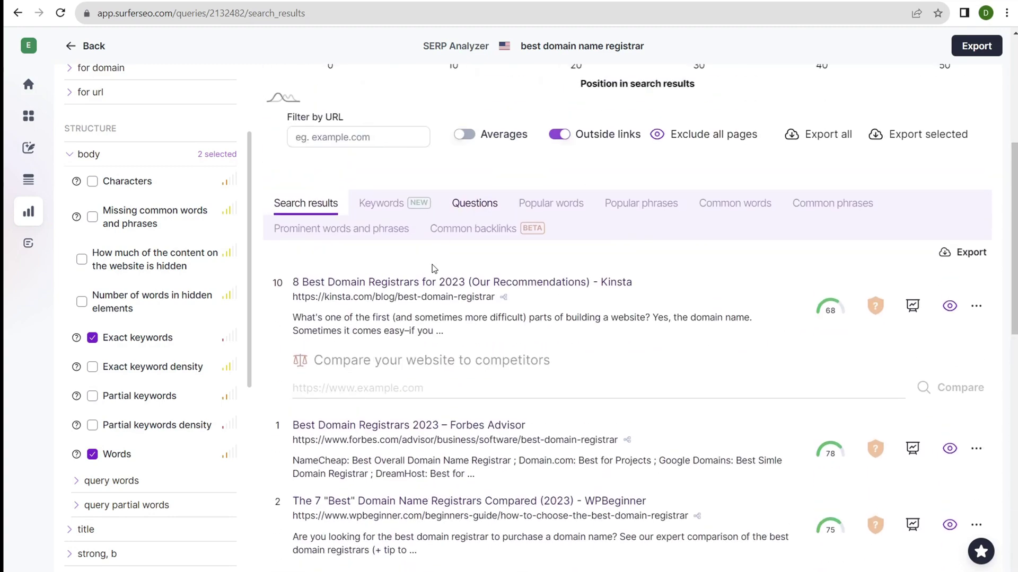
pyautogui.scroll(5, 432, 265)
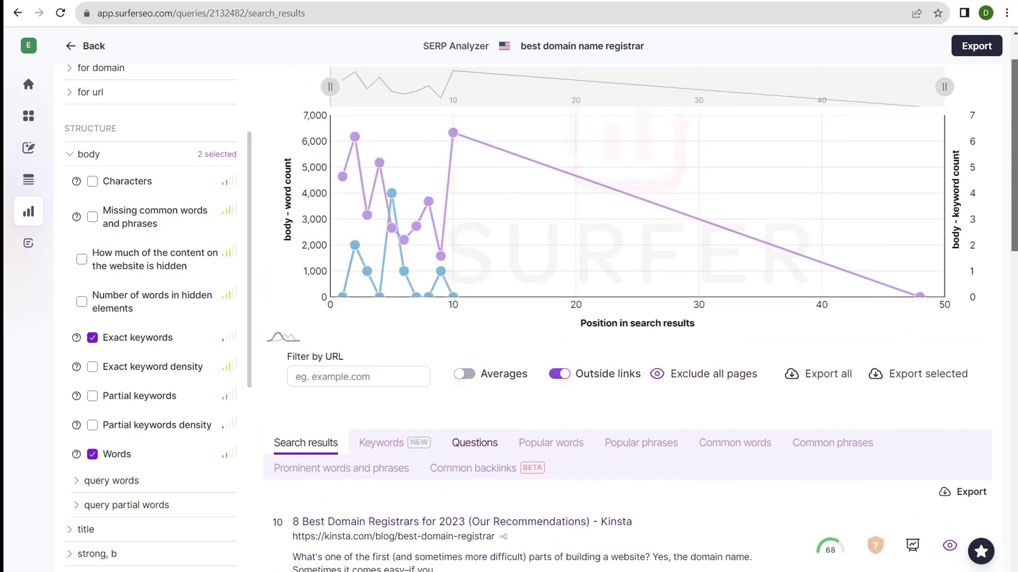
pyautogui.scroll(-3, 636, 318)
pyautogui.scroll(-4, 1012, 278)
pyautogui.scroll(-3, 1012, 278)
pyautogui.scroll(-1, 636, 318)
pyautogui.scroll(10, 636, 318)
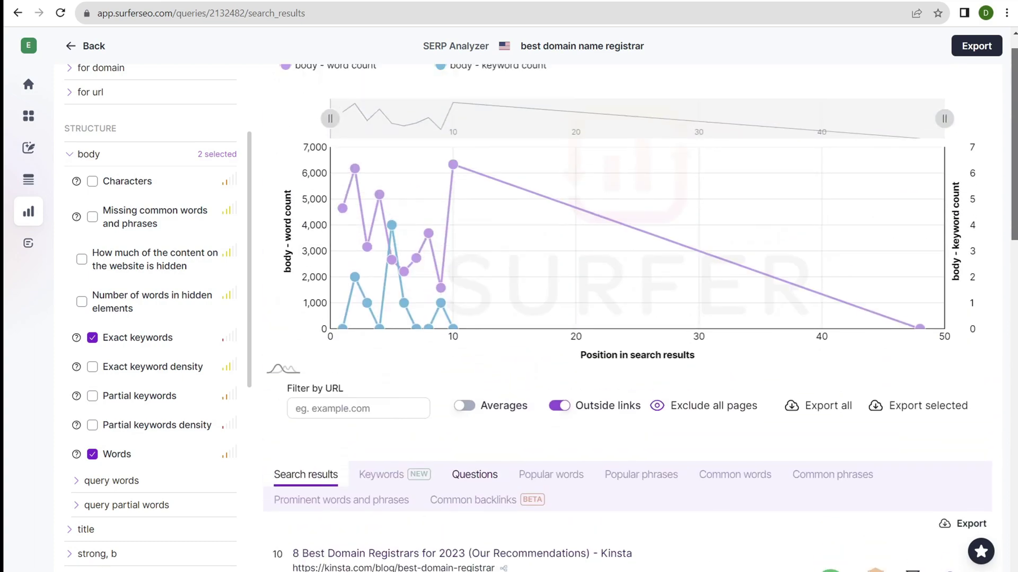
pyautogui.scroll(1, 989, 146)
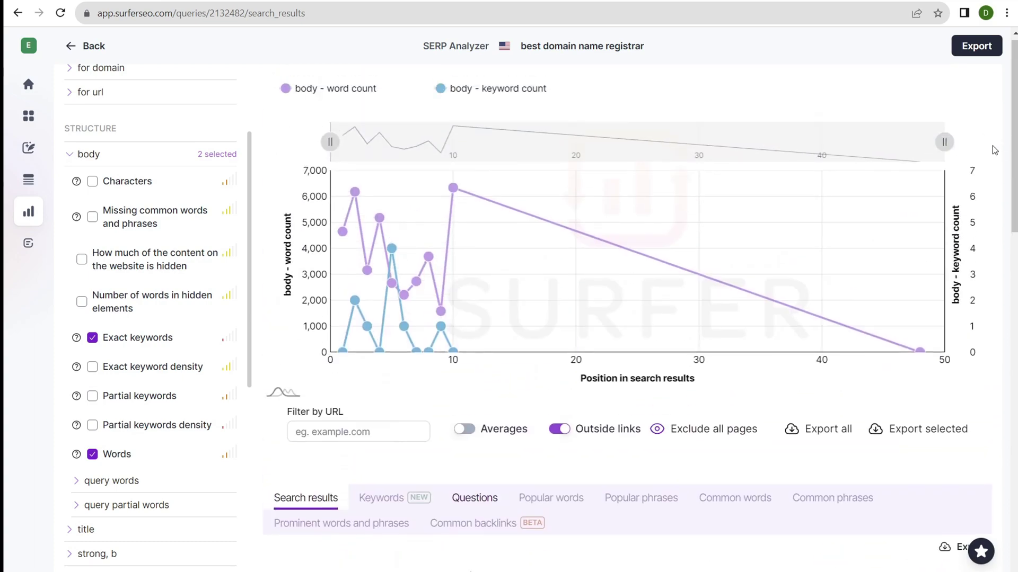
pyautogui.scroll(-3, 636, 318)
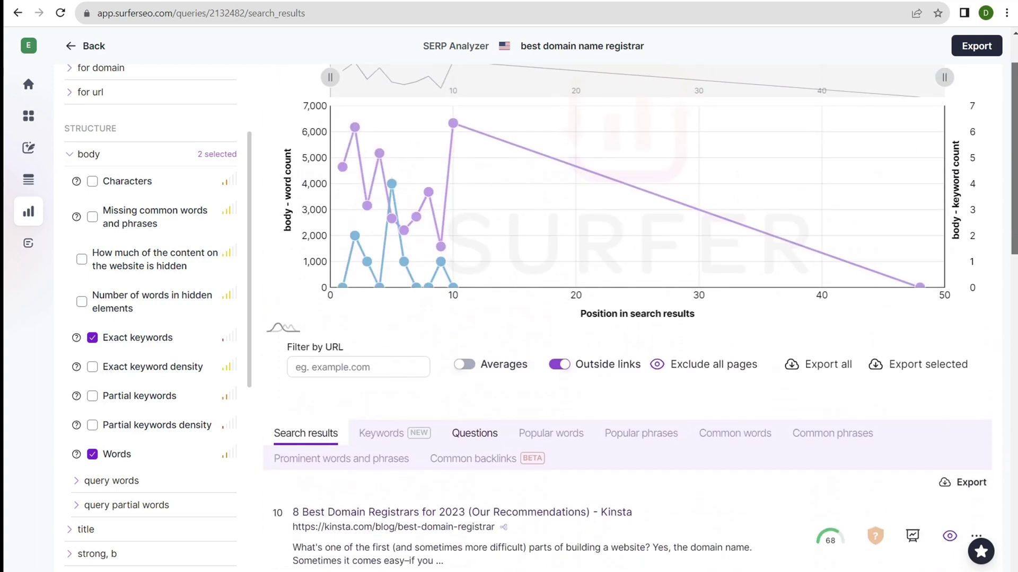
pyautogui.scroll(-5, 636, 318)
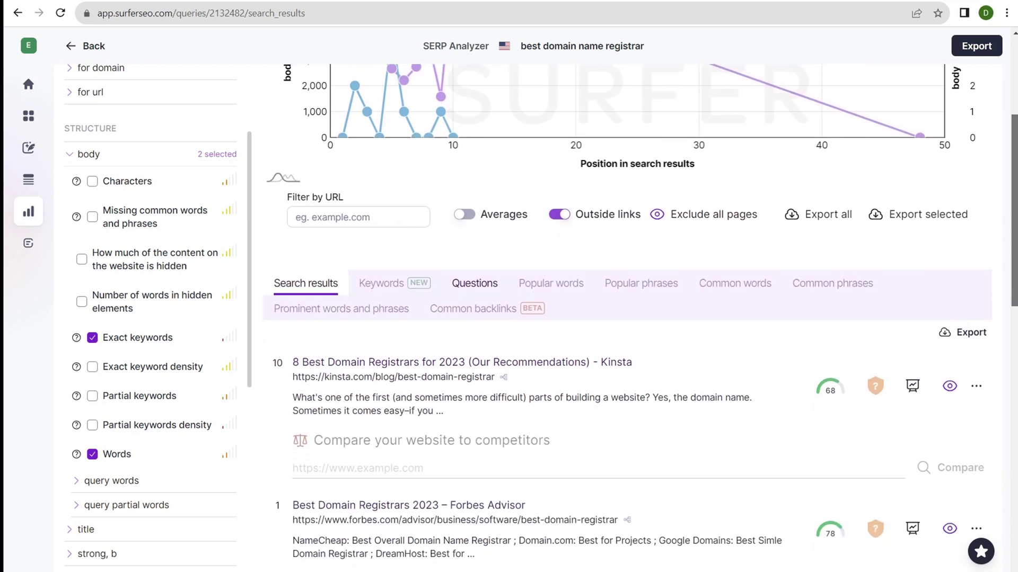
pyautogui.scroll(-3, 636, 318)
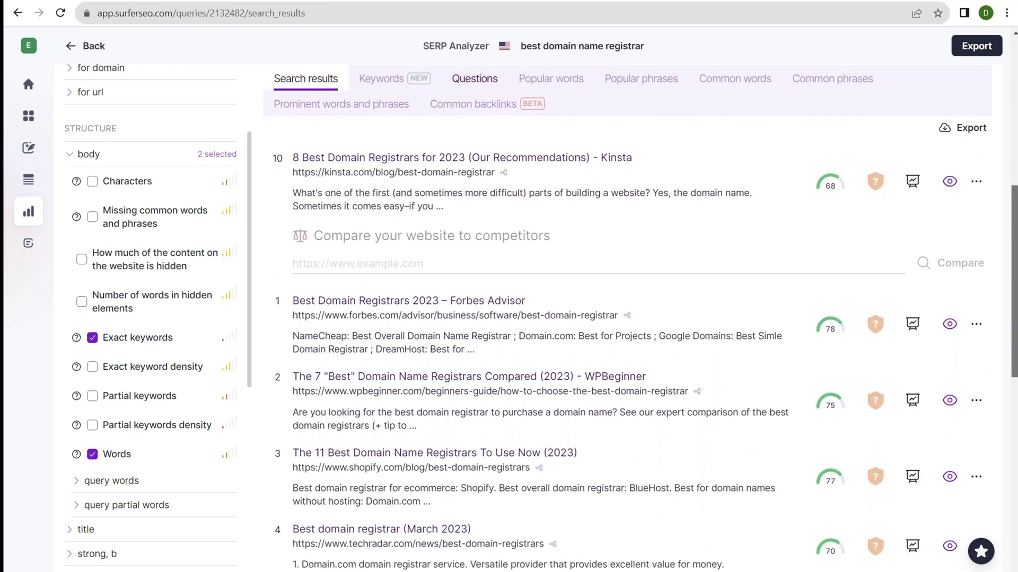
pyautogui.scroll(-4, 636, 318)
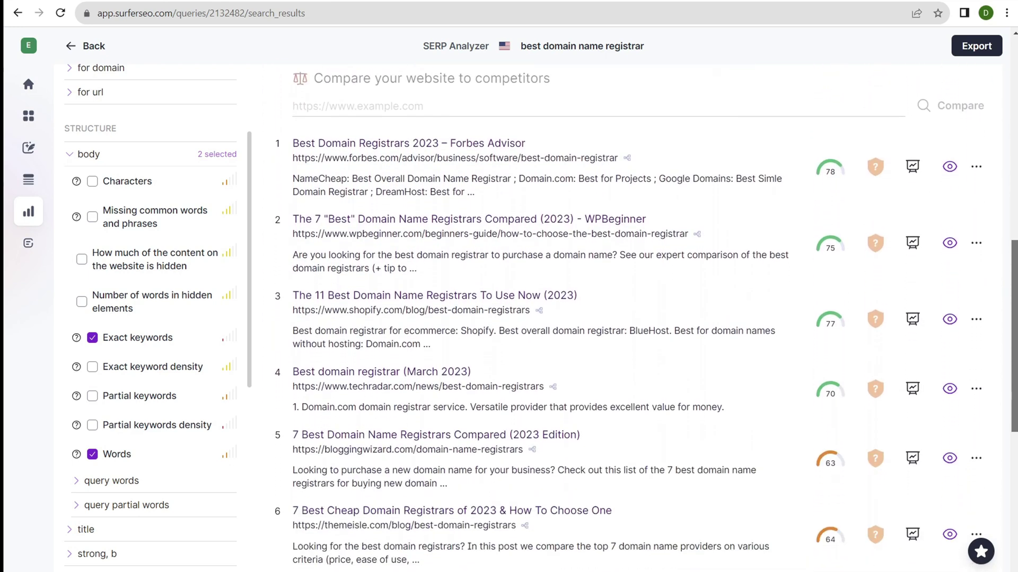
pyautogui.scroll(-5, 636, 318)
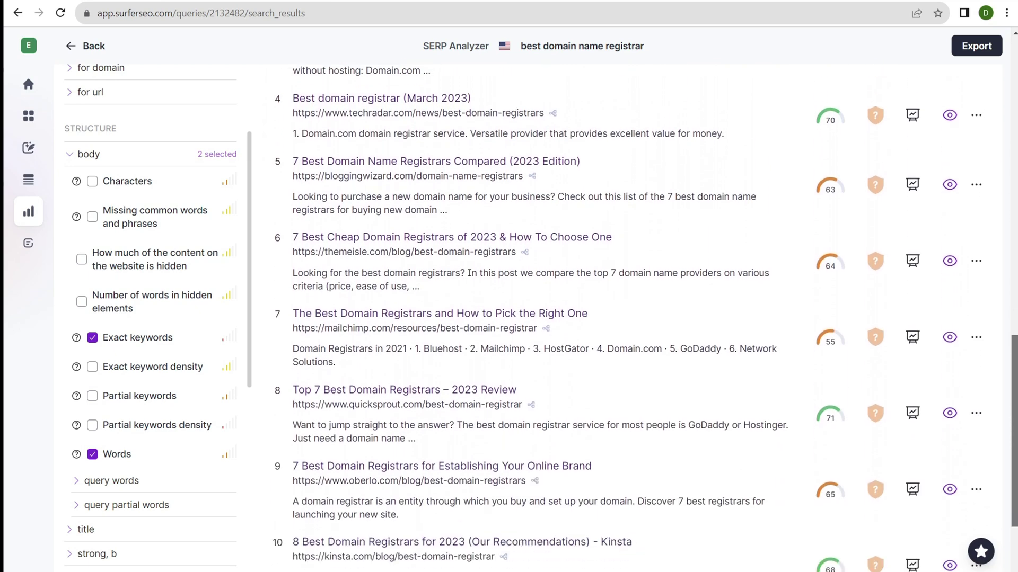
pyautogui.scroll(5, 1013, 335)
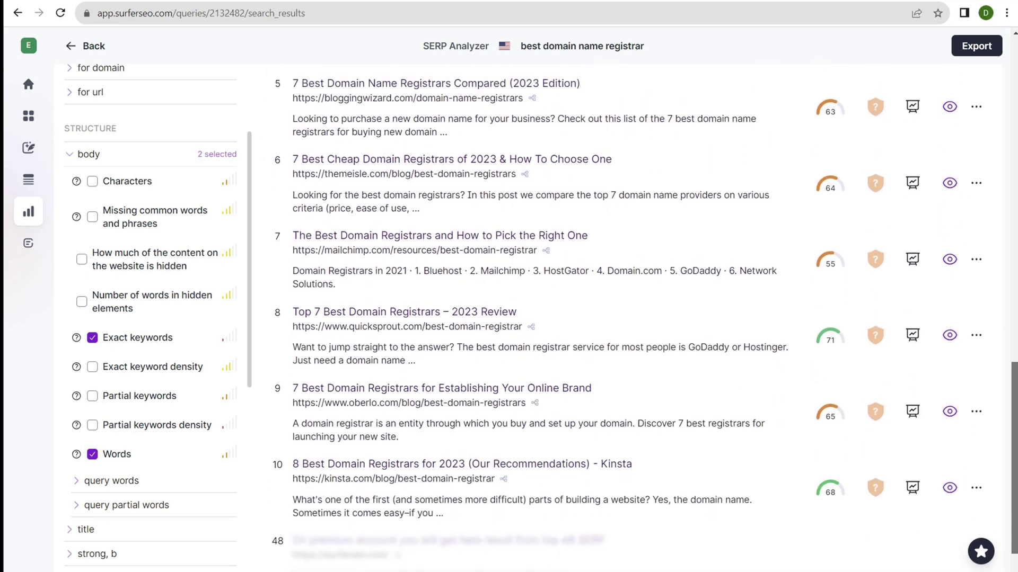
pyautogui.scroll(8, 1012, 335)
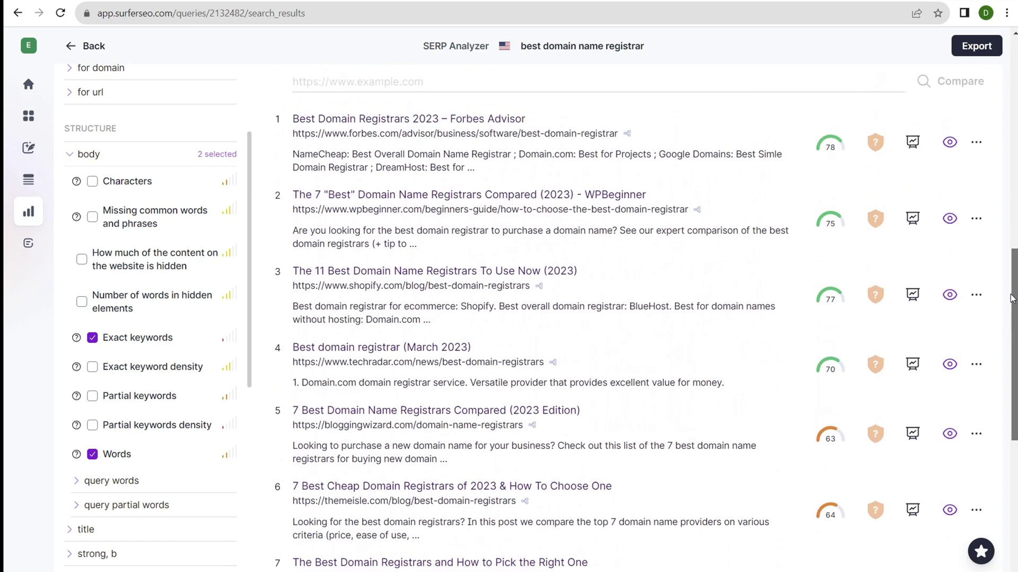
pyautogui.scroll(5, 1013, 335)
pyautogui.scroll(-5, 1013, 335)
pyautogui.scroll(-11, 1013, 335)
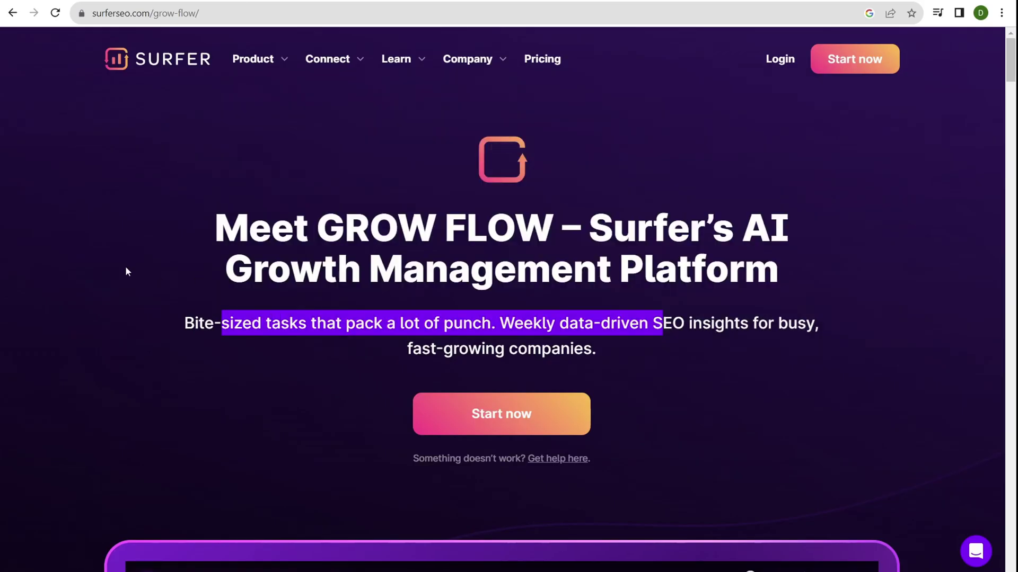
# Read through the Grow Flow product page's example tasks, from missing keywords and internal links to growth analysis.
pyautogui.click(126, 271)
pyautogui.moveTo(1011, 66); pyautogui.dragTo(993, 204)
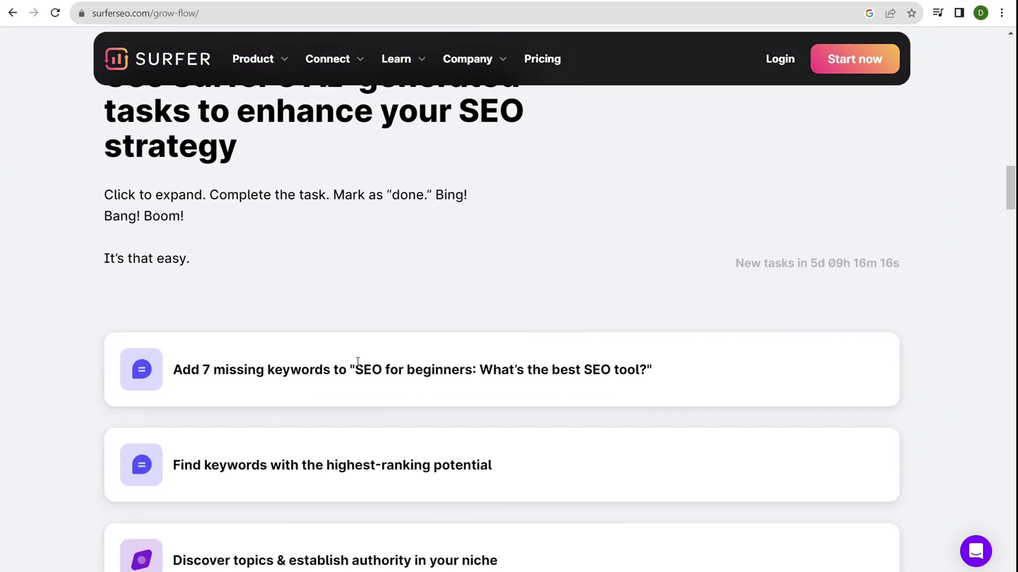
pyautogui.scroll(-3, 354, 312)
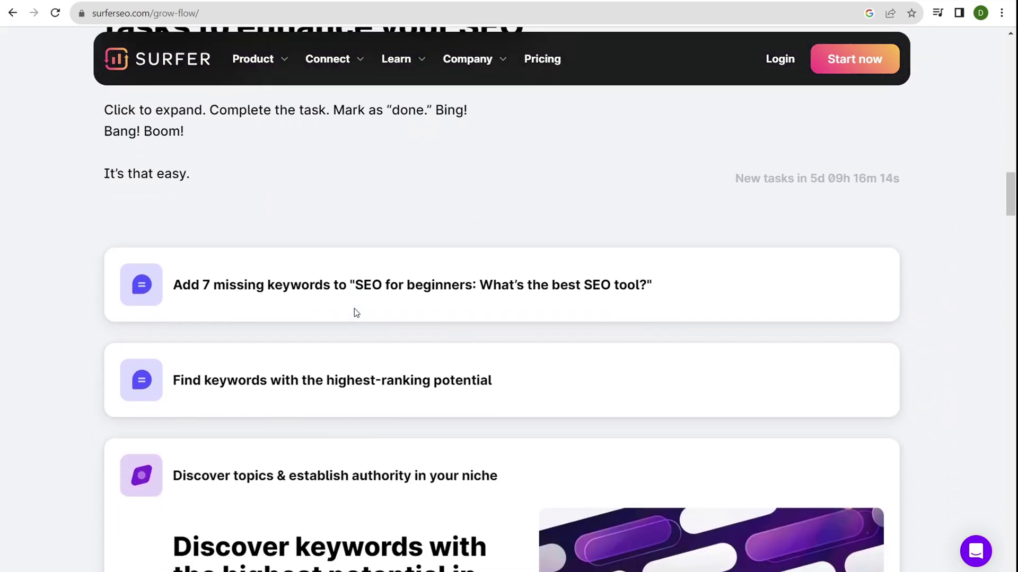
pyautogui.moveTo(238, 332); pyautogui.dragTo(431, 348)
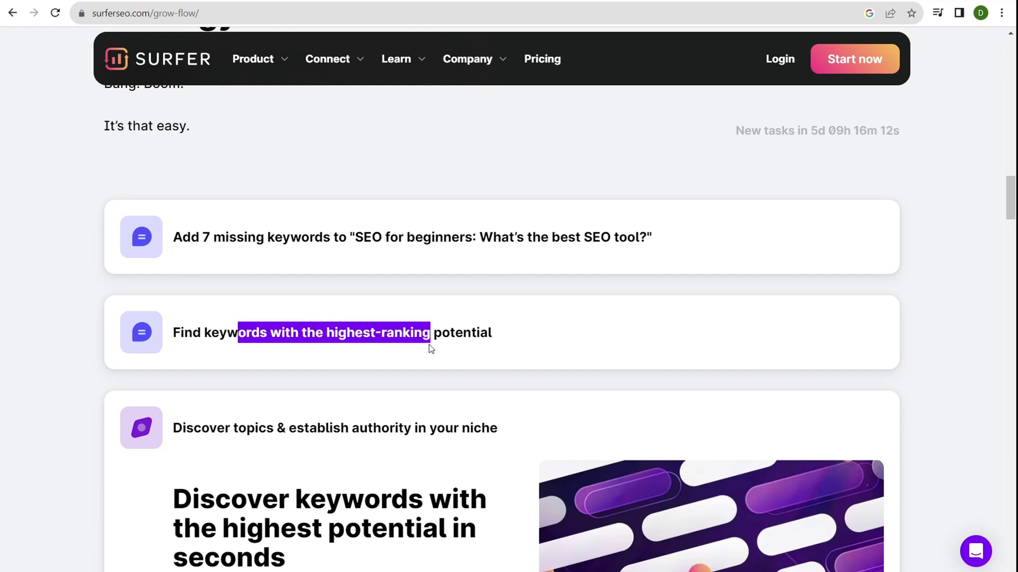
pyautogui.scroll(-9, 437, 334)
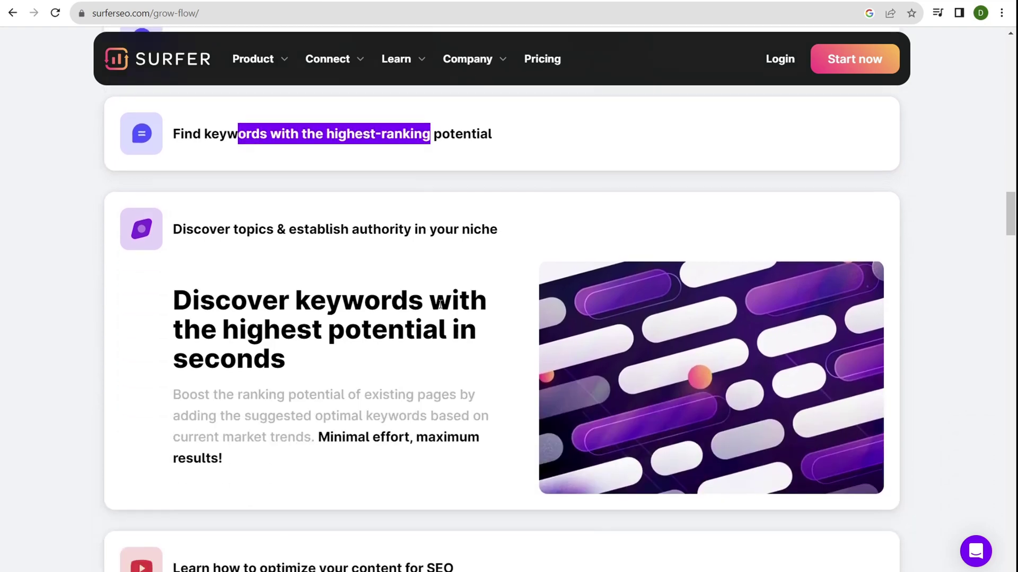
pyautogui.scroll(-3, 448, 325)
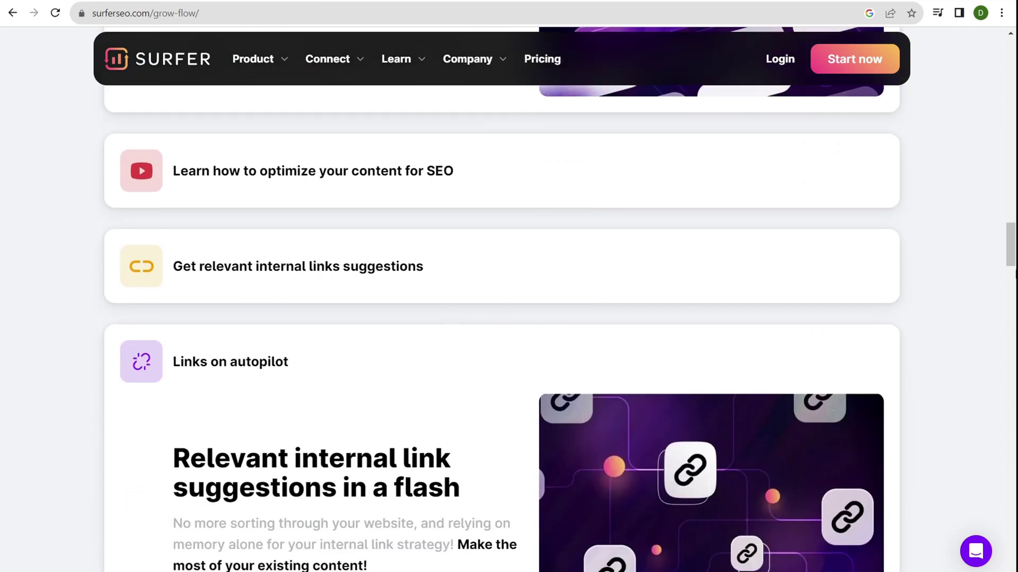
pyautogui.scroll(-15, 1015, 273)
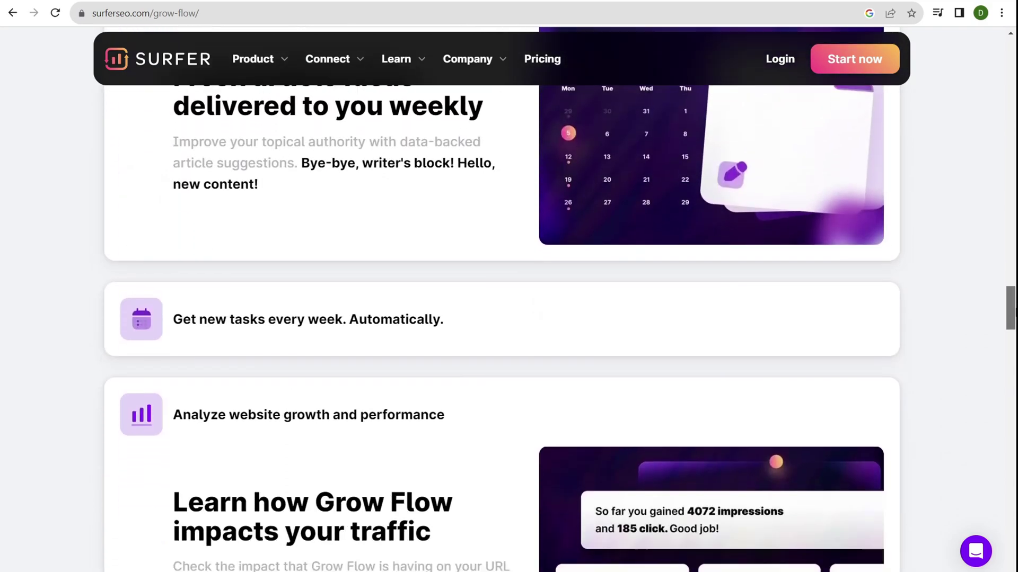
pyautogui.moveTo(1014, 312); pyautogui.dragTo(1014, 491)
pyautogui.moveTo(1012, 508); pyautogui.dragTo(967, 51)
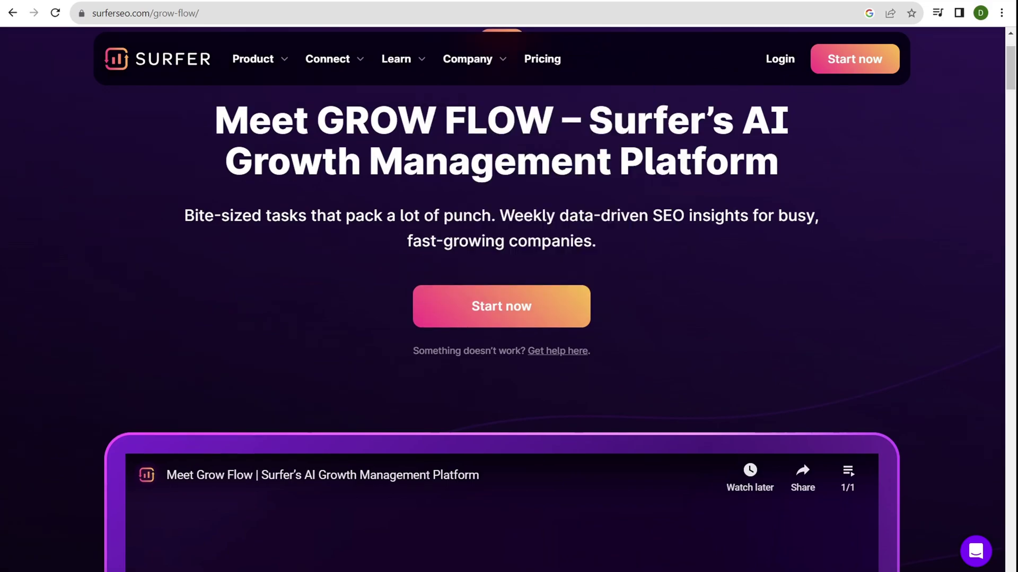
# Look at Grow Flow's unlock page inside the app and skim its product page once more.
pyautogui.hotkey('alt', 'Left')
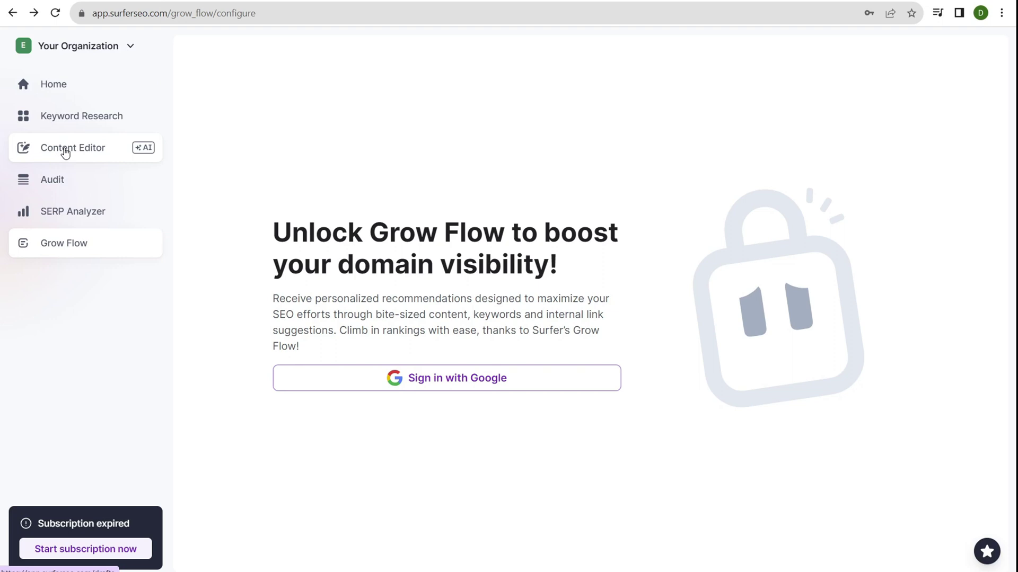
pyautogui.moveTo(292, 229); pyautogui.dragTo(484, 231)
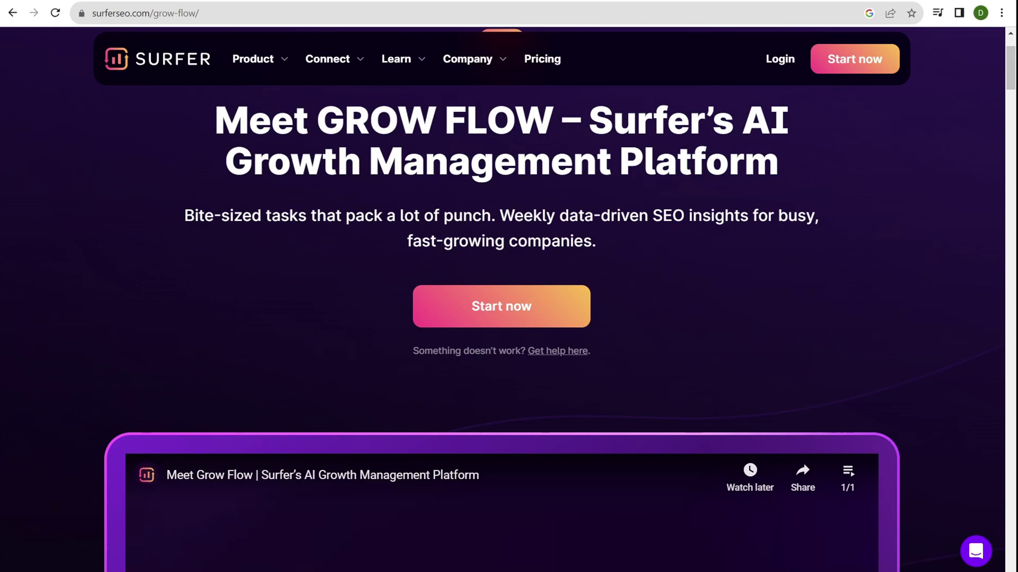
pyautogui.moveTo(1011, 75); pyautogui.dragTo(1014, 432)
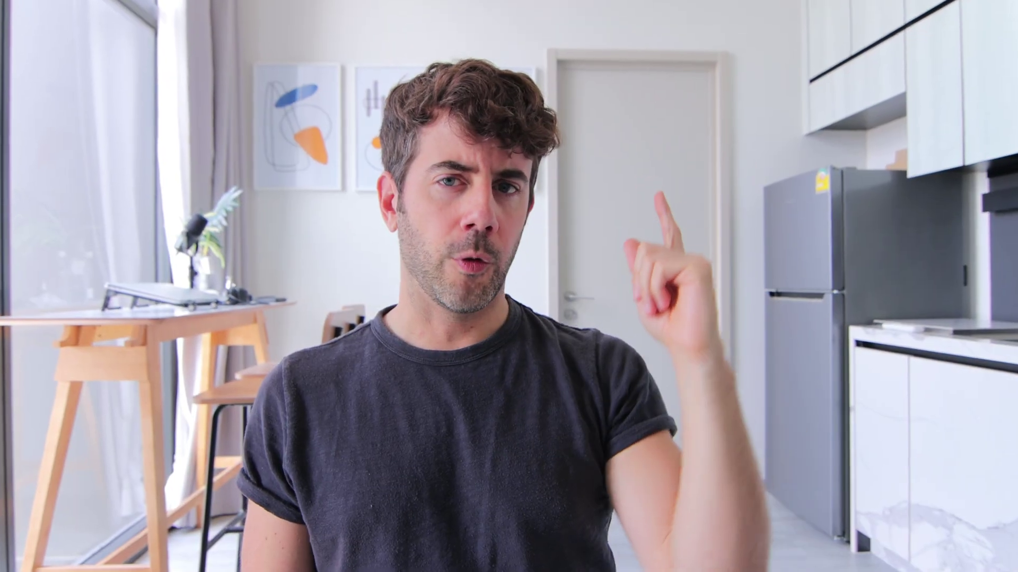